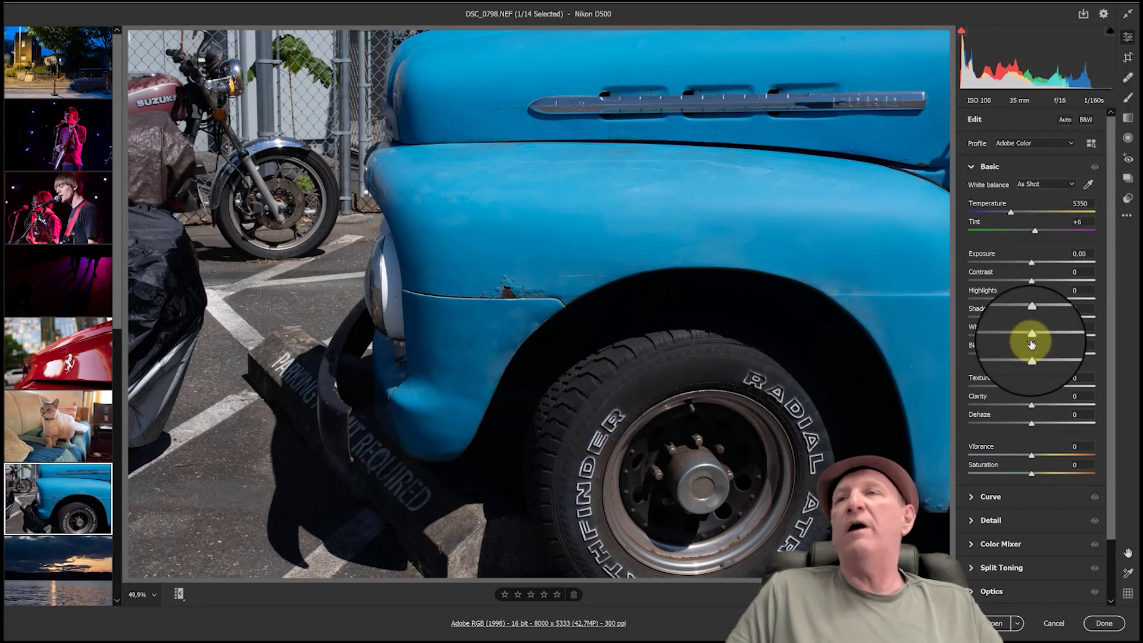
# Set the blue truck photo's Highlights to -68, Shadows to +96, Whites to +34 and Blacks to +28.
pyautogui.moveTo(1033, 321); pyautogui.dragTo(992, 306)
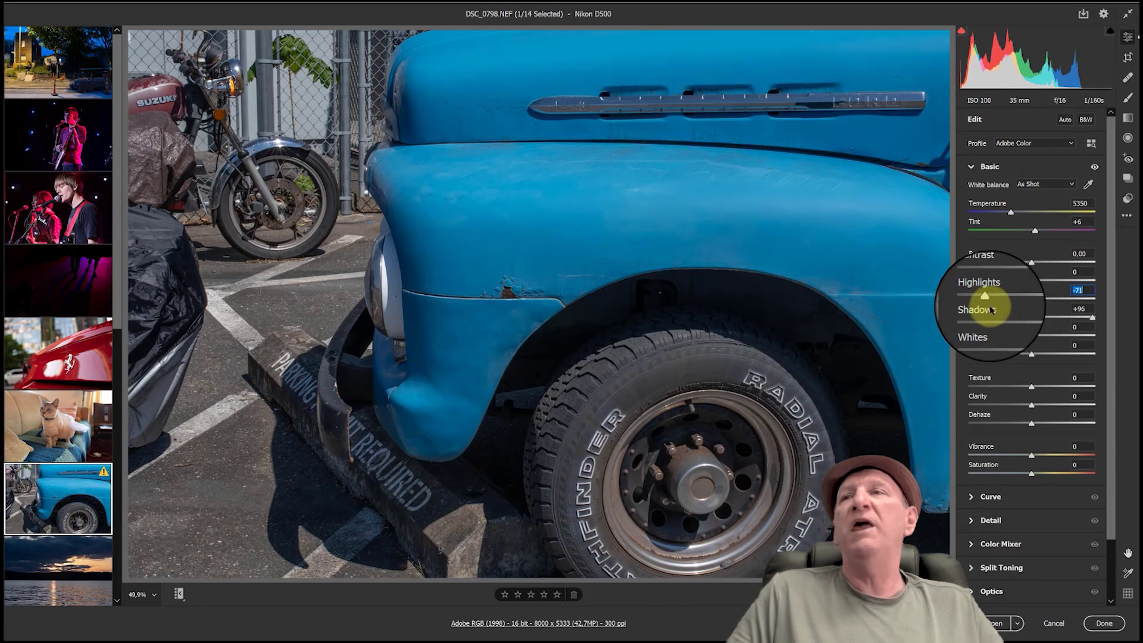
pyautogui.moveTo(1044, 335); pyautogui.dragTo(1051, 356)
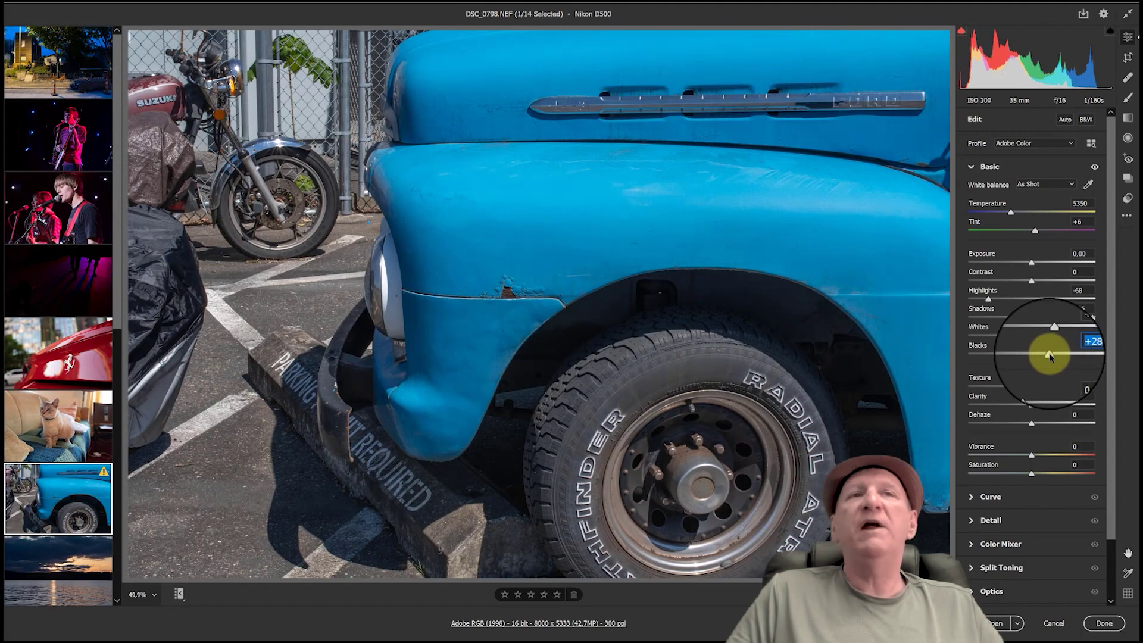
pyautogui.click(412, 479)
pyautogui.click(590, 258)
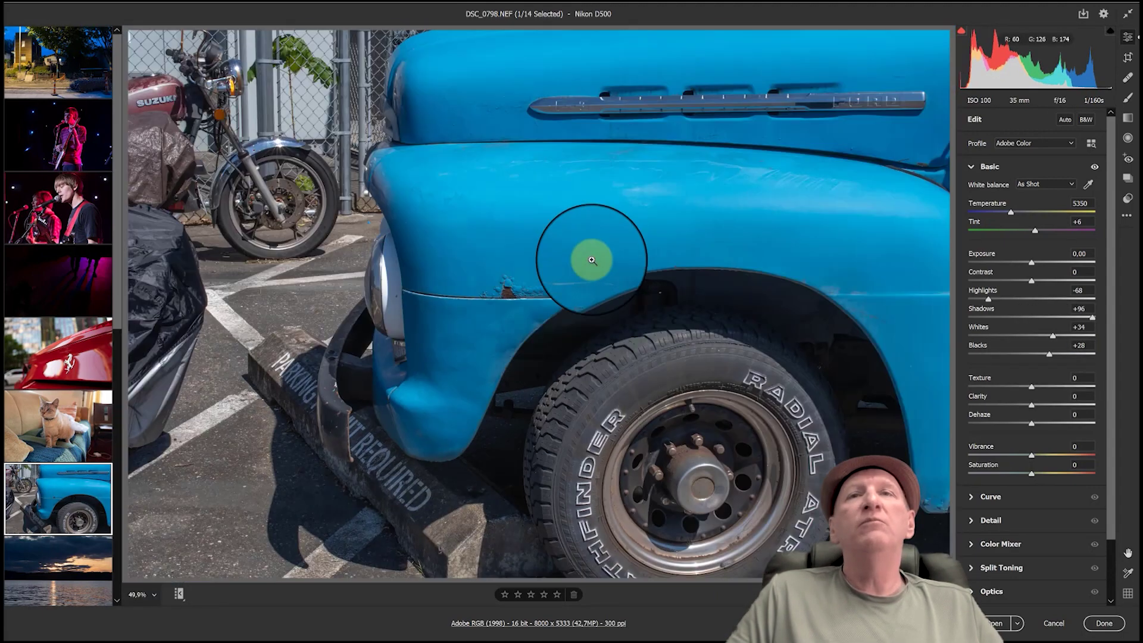
# Set the truck photo's Noise Reduction to 19, judging it on the dark wheel well at high magnification.
pyautogui.scroll(10, 674, 306)
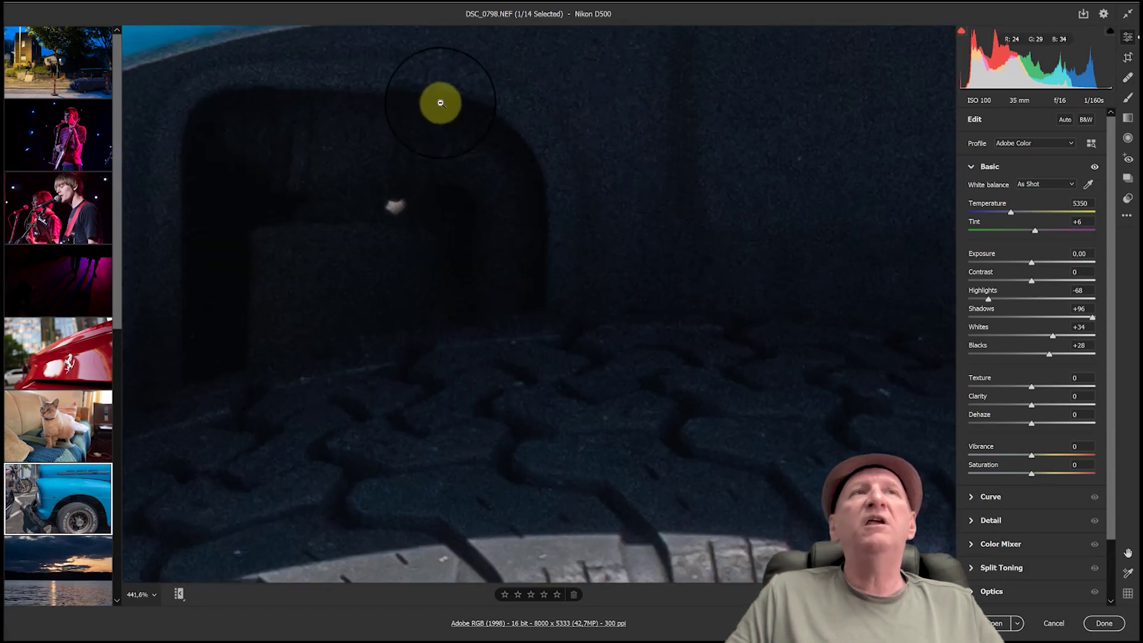
pyautogui.click(999, 524)
pyautogui.write('19')
pyautogui.press('Return')
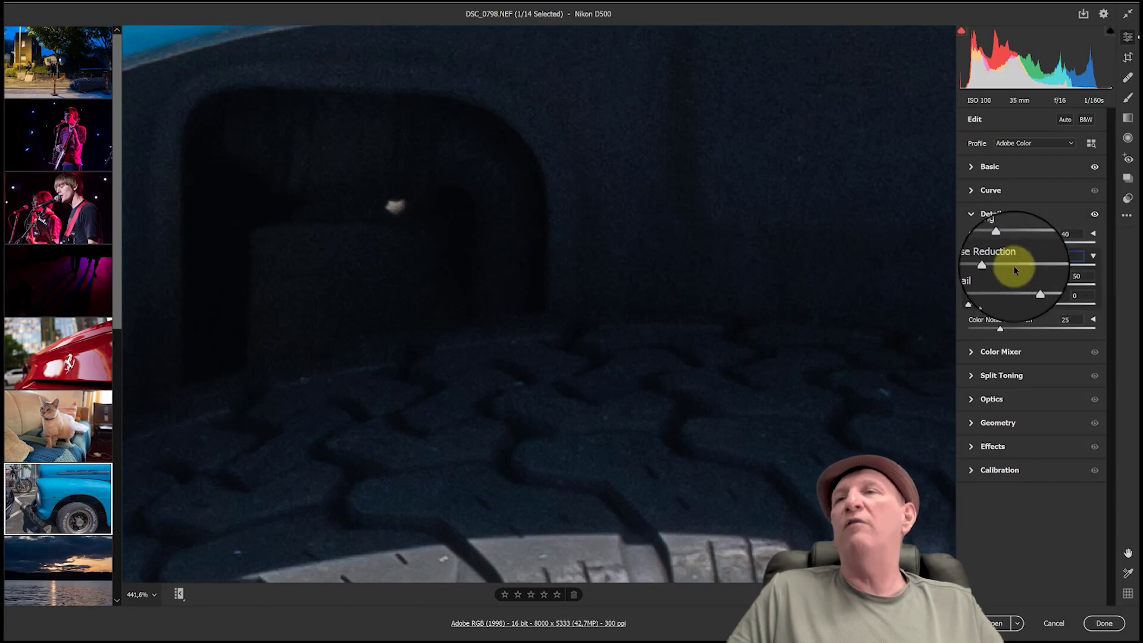
pyautogui.click(568, 214)
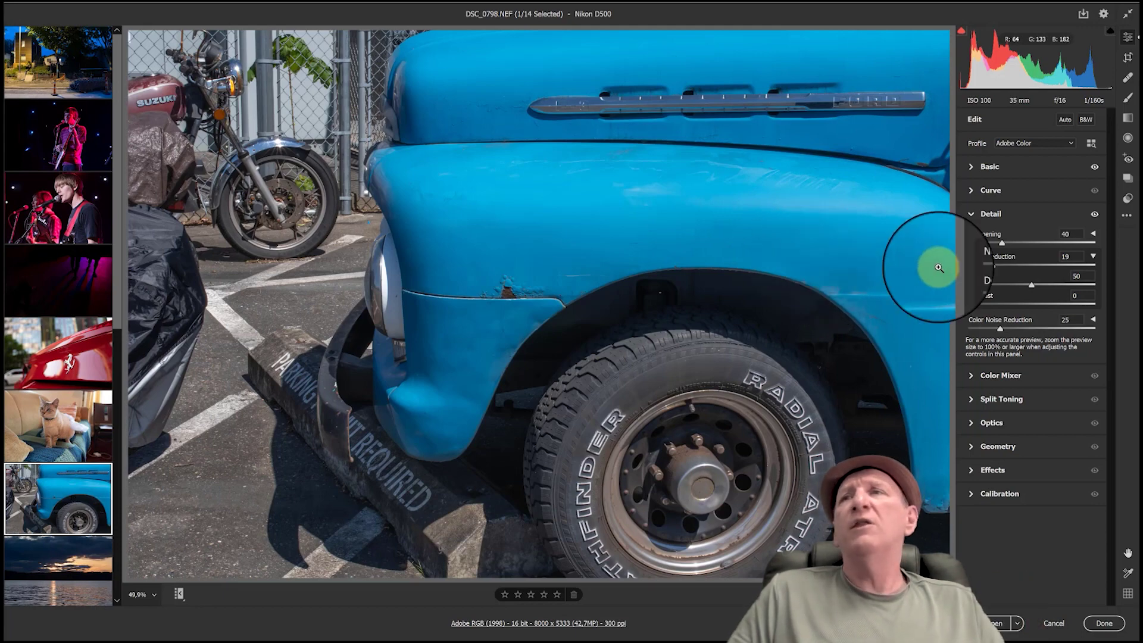
# Set the truck photo's Vibrance to +26, Contrast to +23 and Whites to +45.
pyautogui.click(990, 167)
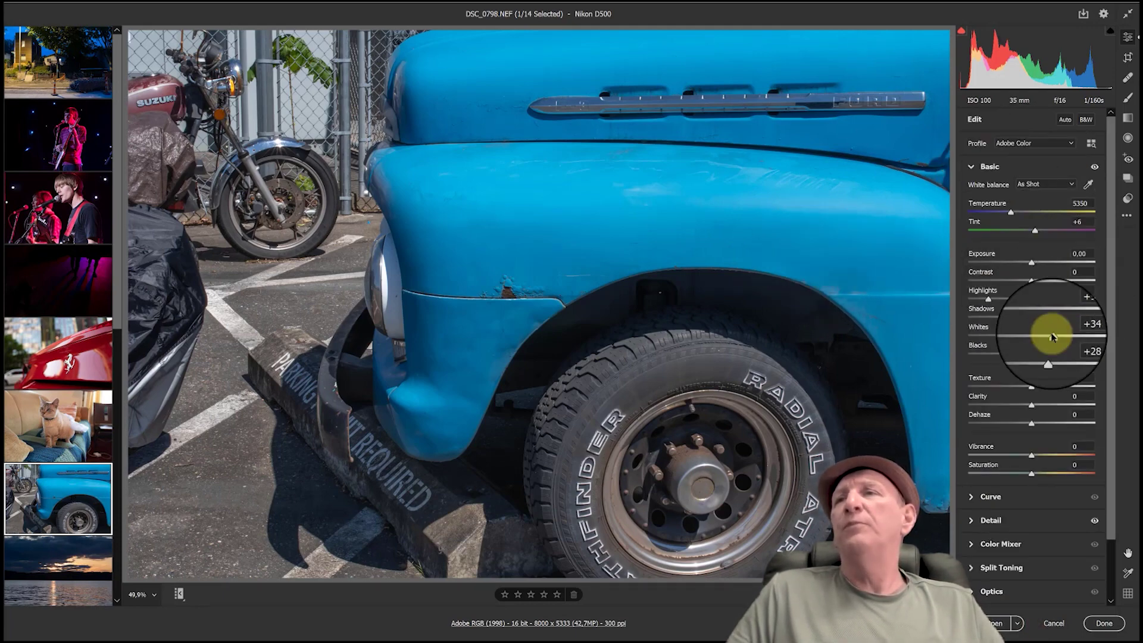
pyautogui.click(1047, 456)
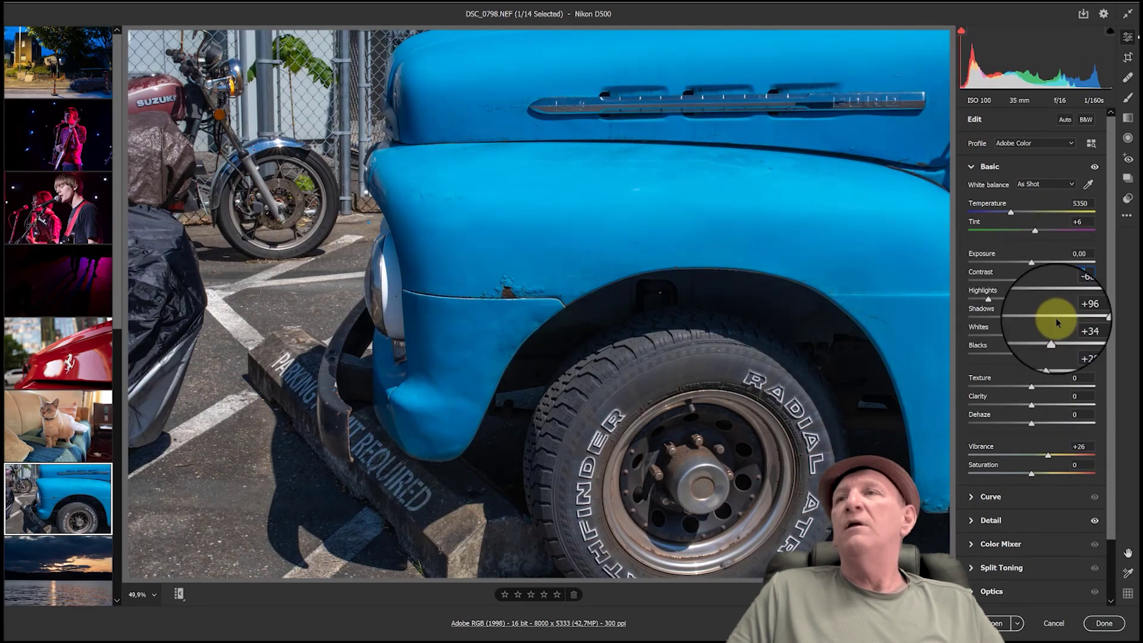
pyautogui.click(1059, 337)
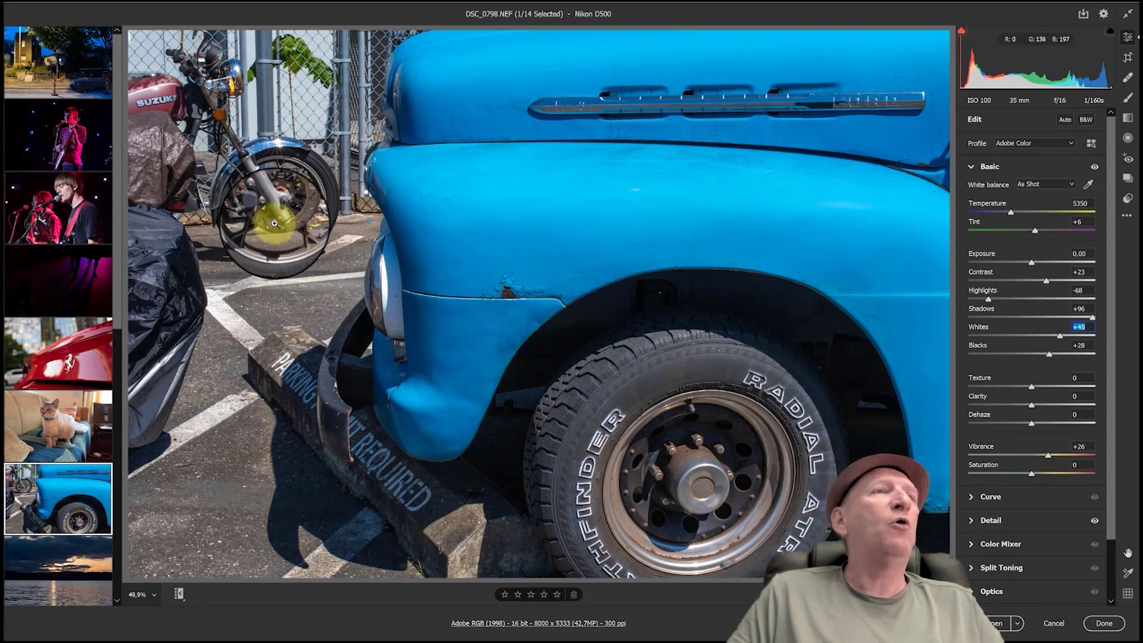
# Open the kiteboarder photo DSC_0966.NEF for editing and raise its Shadows to +100.
pyautogui.scroll(-3, 107, 310)
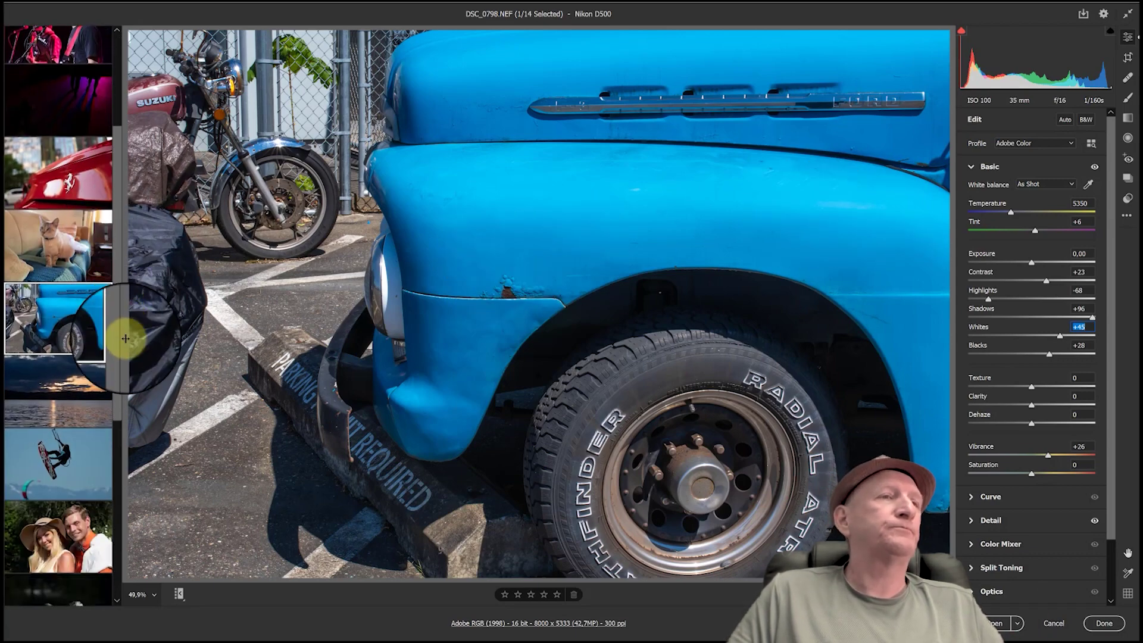
pyautogui.click(62, 451)
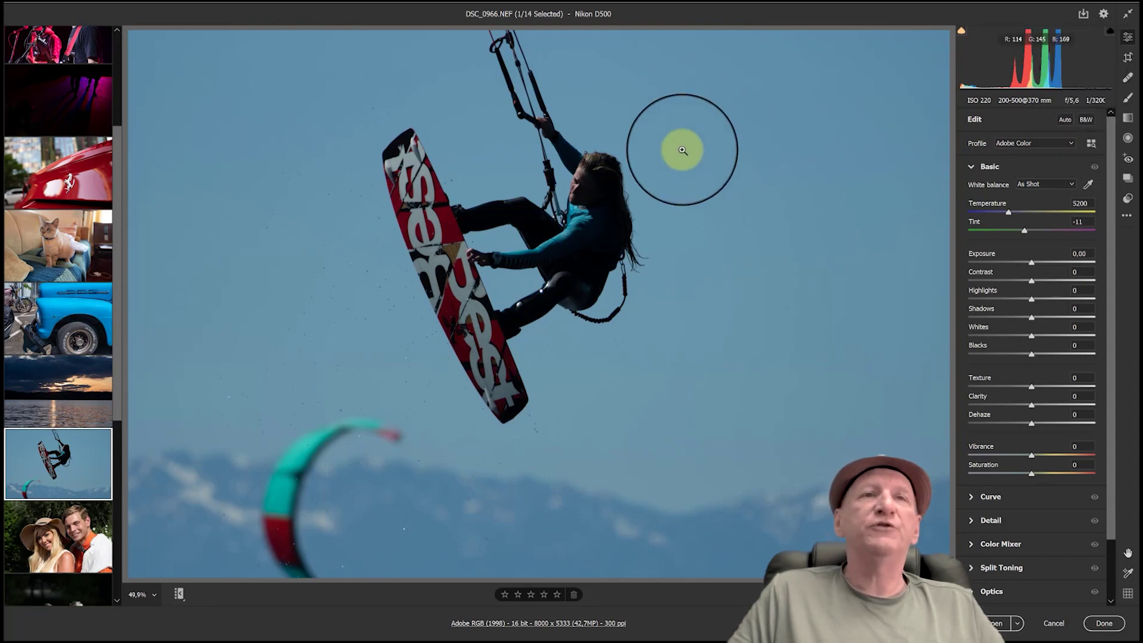
pyautogui.moveTo(1043, 319); pyautogui.dragTo(1111, 314)
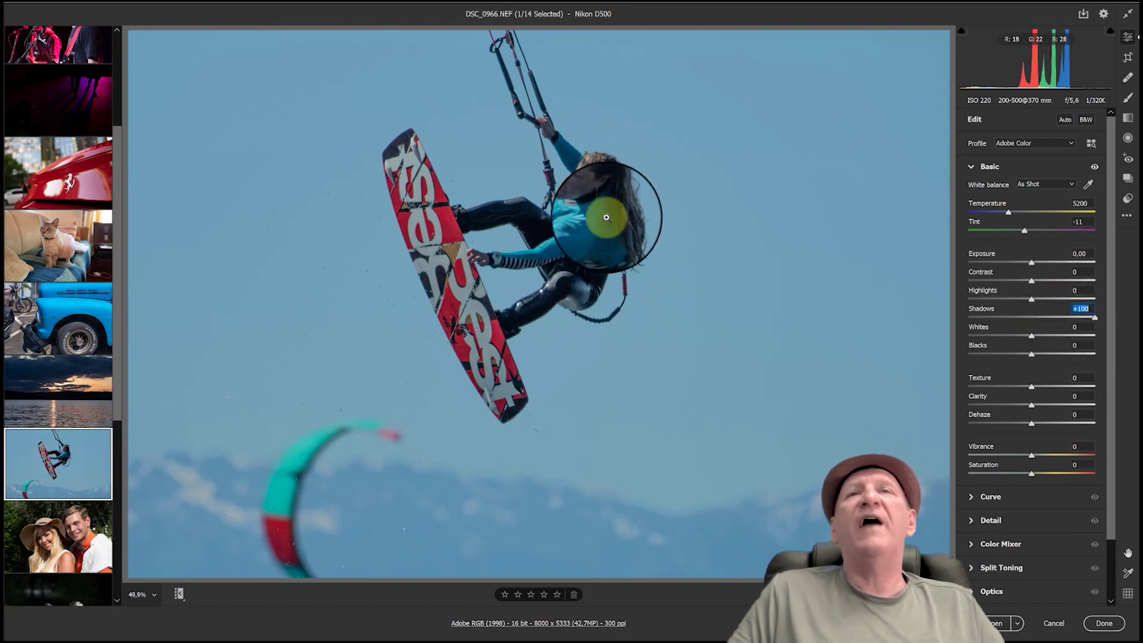
# Set the kiteboarder photo's Noise Reduction to 28, judging it on the rider's face at high magnification.
pyautogui.click(594, 193)
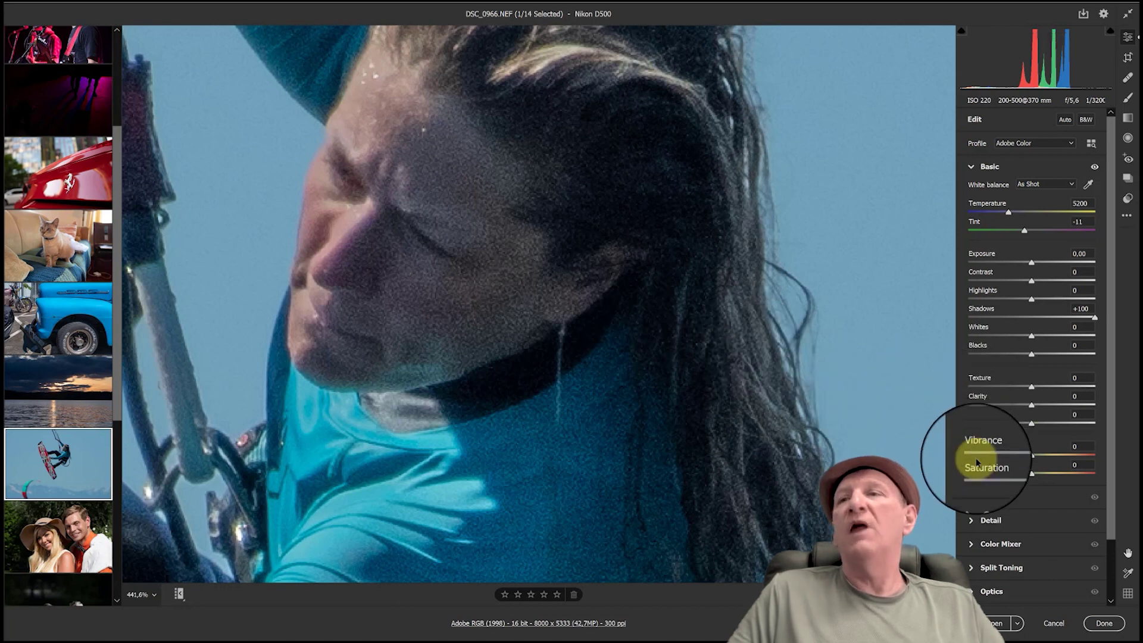
pyautogui.click(971, 520)
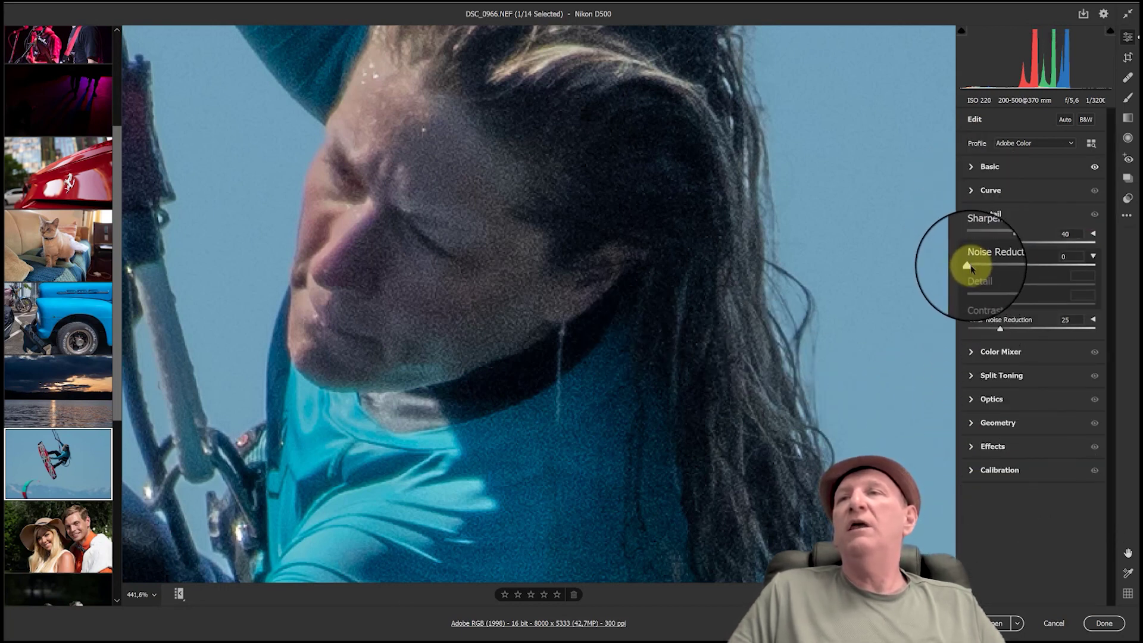
pyautogui.moveTo(970, 265); pyautogui.dragTo(1010, 271)
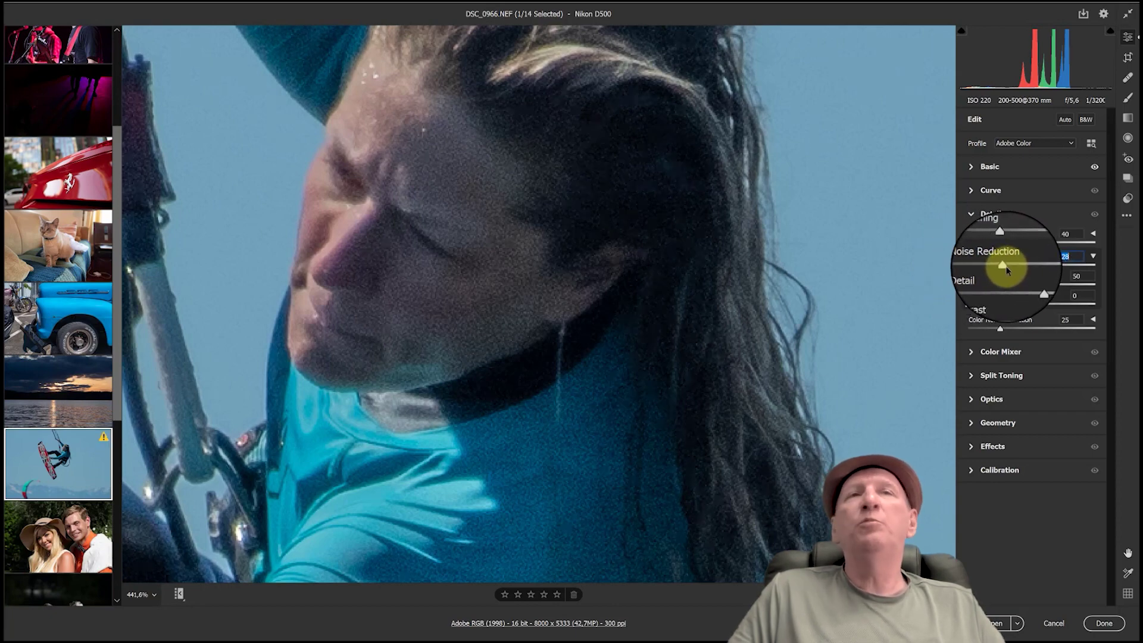
pyautogui.click(607, 263)
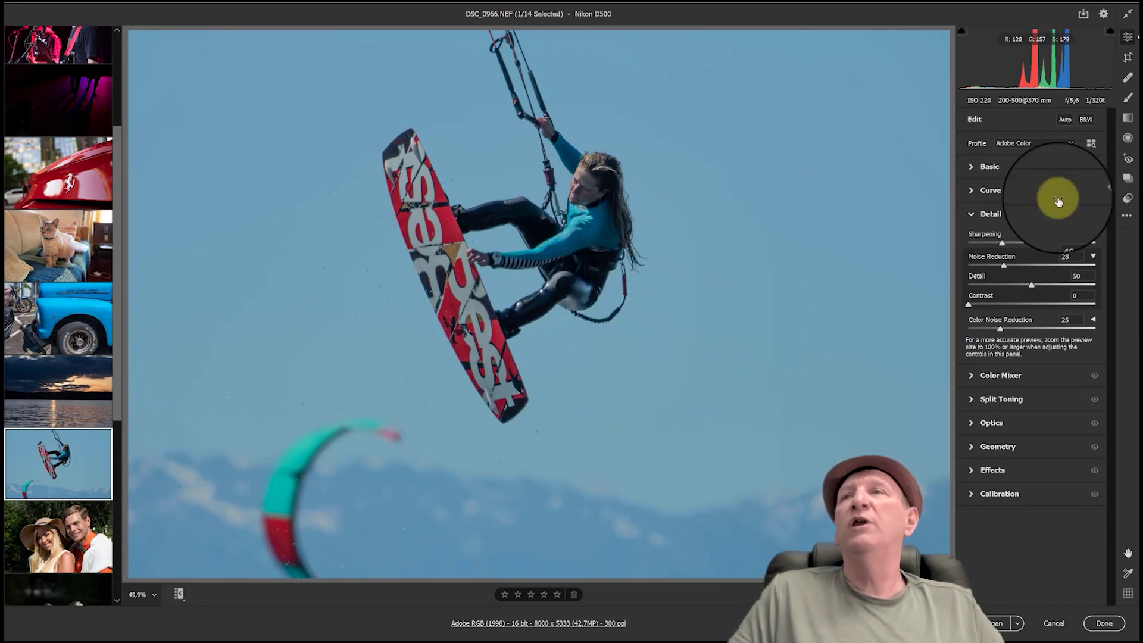
# Set the kiteboarder photo's Highlights to -57, Whites to +38, Blacks to -26 and Vibrance to +22.
pyautogui.click(998, 169)
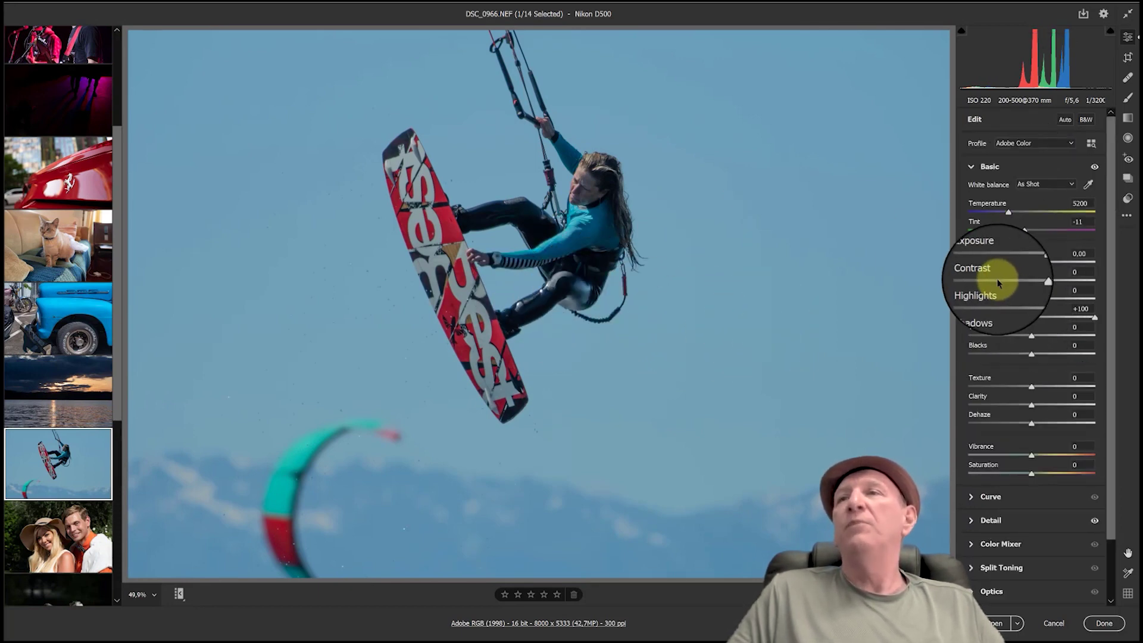
pyautogui.click(996, 299)
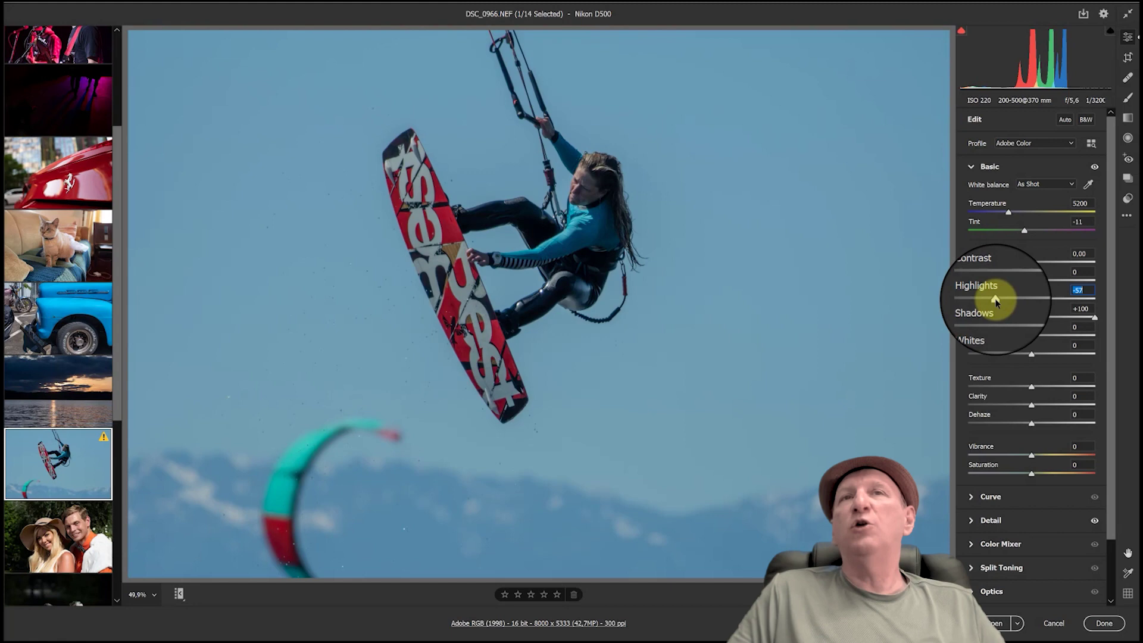
pyautogui.click(1055, 337)
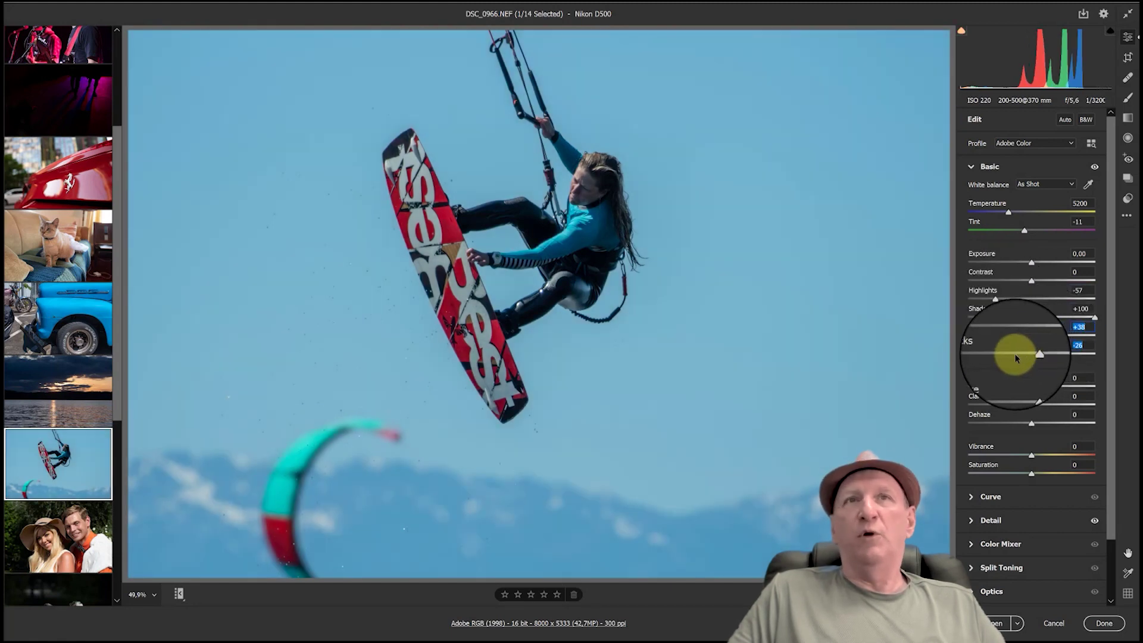
pyautogui.click(1047, 456)
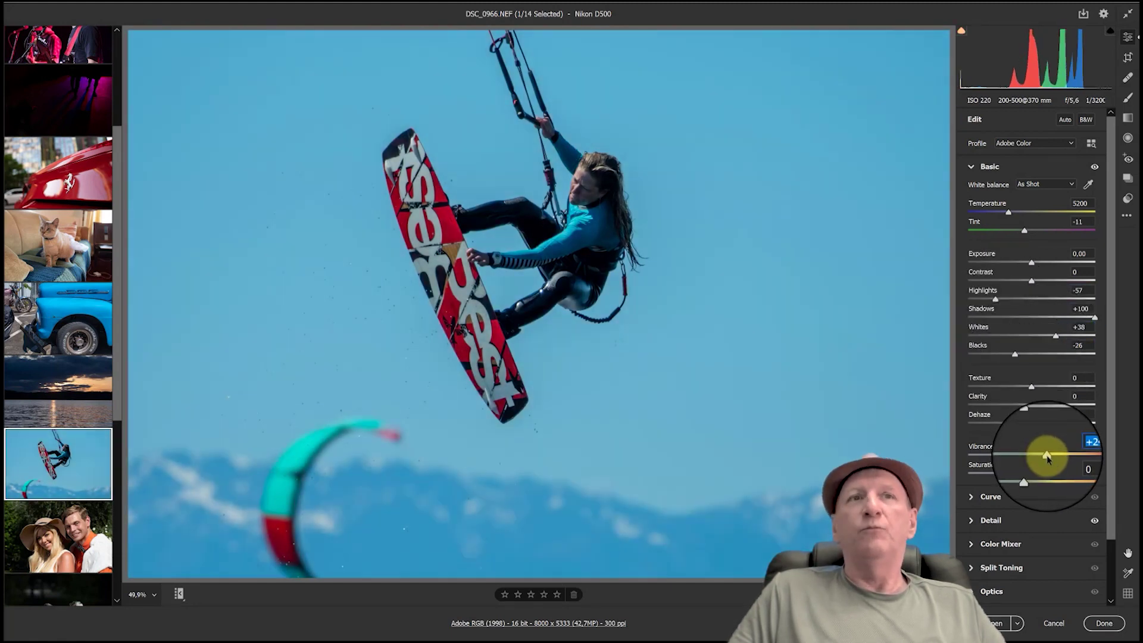
# Warm the kiteboarder photo by setting Temperature to 5850, and check the rider and board for noise.
pyautogui.click(1010, 213)
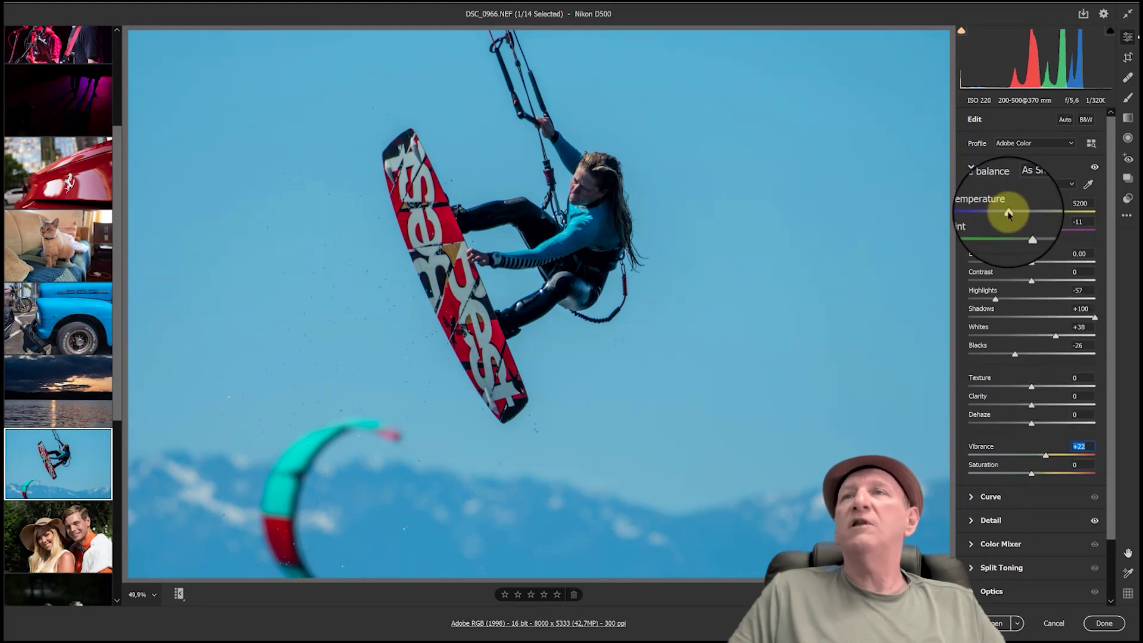
pyautogui.moveTo(1012, 216); pyautogui.dragTo(1015, 217)
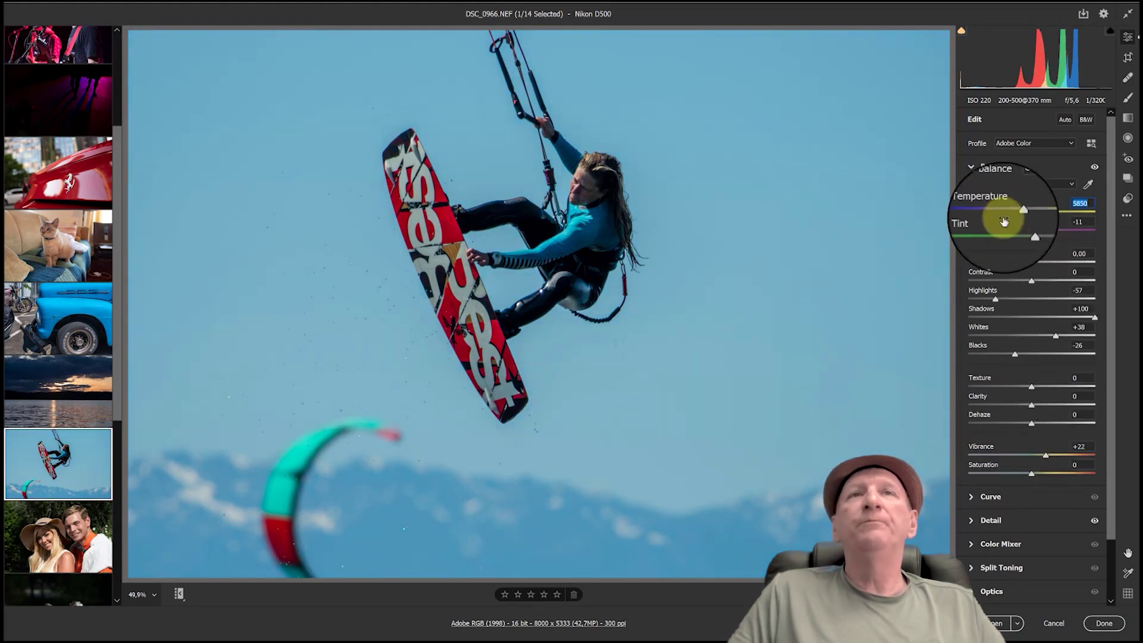
pyautogui.click(594, 185)
pyautogui.click(594, 185)
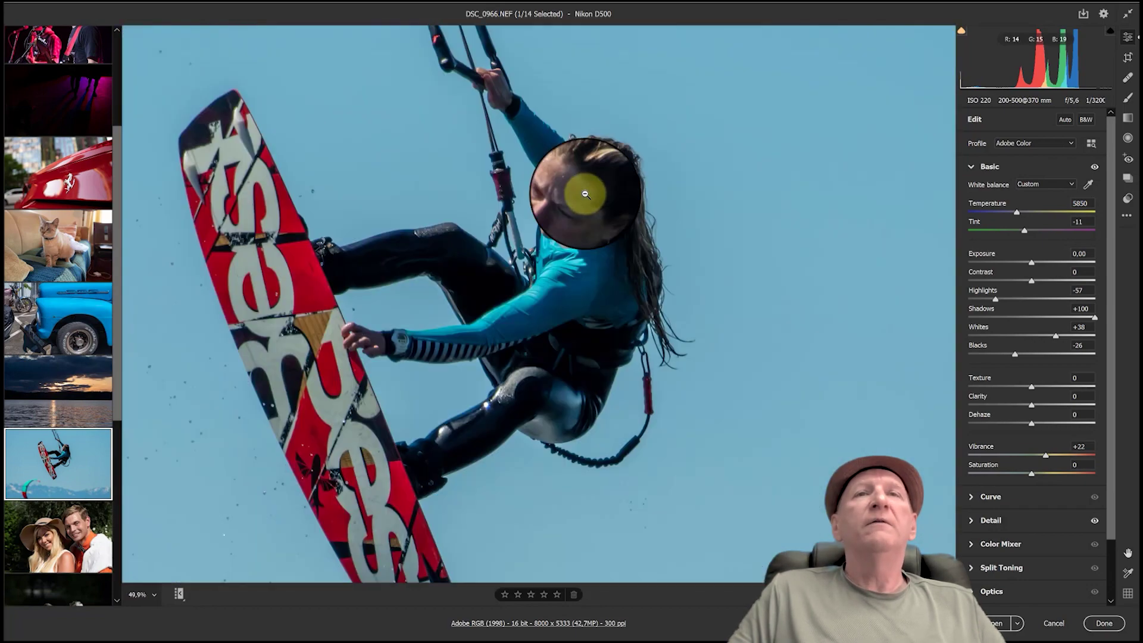
pyautogui.click(464, 293)
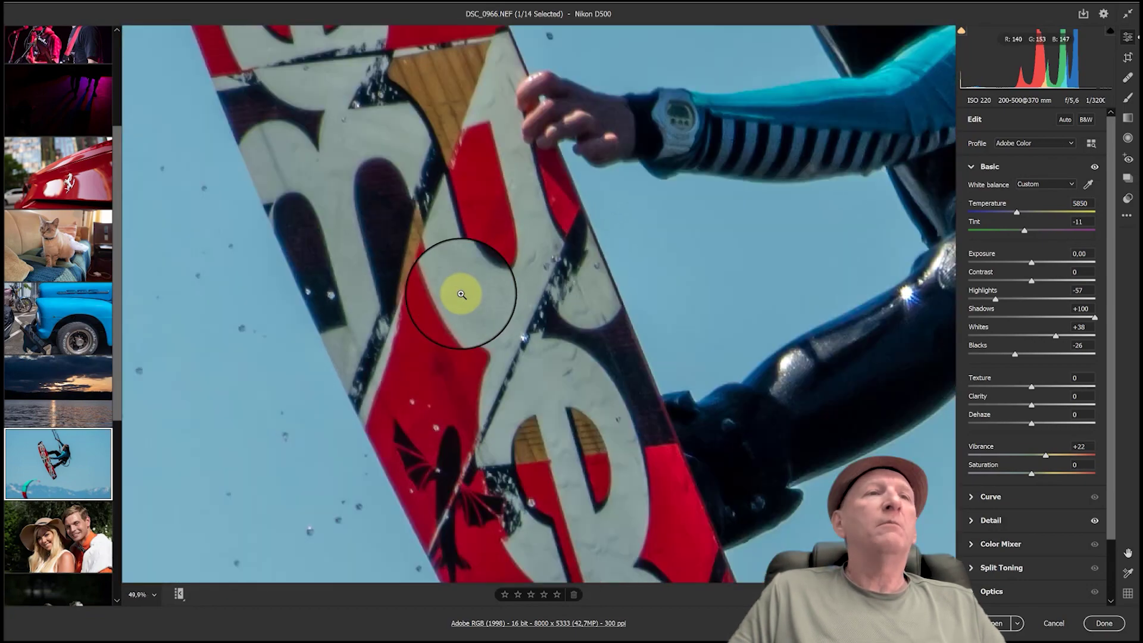
pyautogui.click(509, 326)
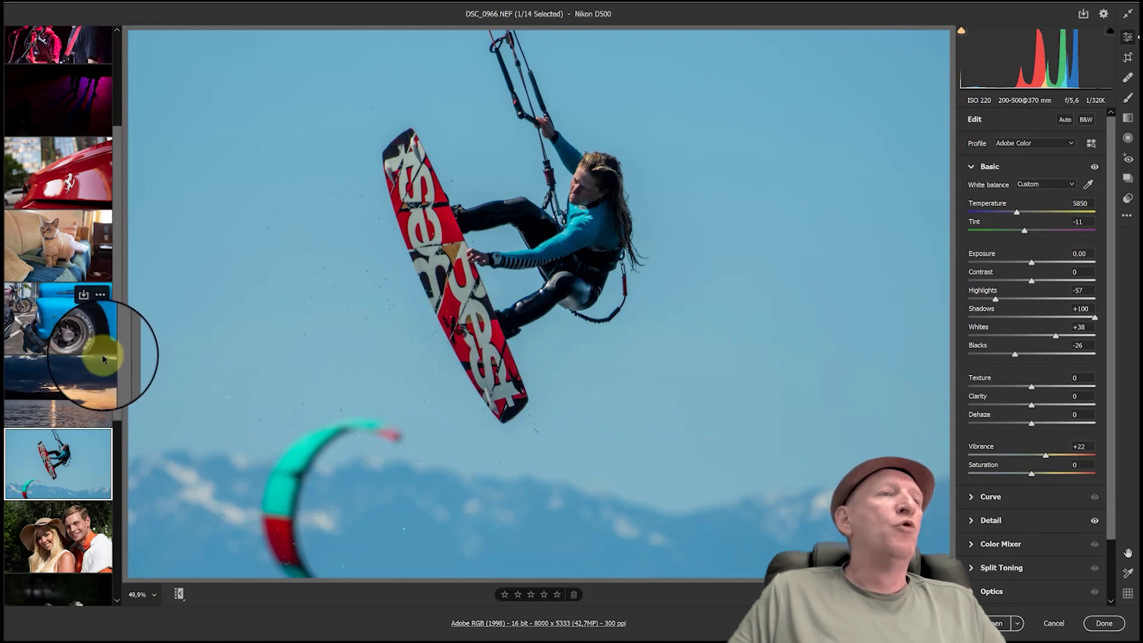
# Open the sunset photo DSC_0897.NEF and set Exposure +0.40, Highlights -54, Shadows +100, Whites +32, Blacks -16 and Temperature 5200.
pyautogui.click(76, 387)
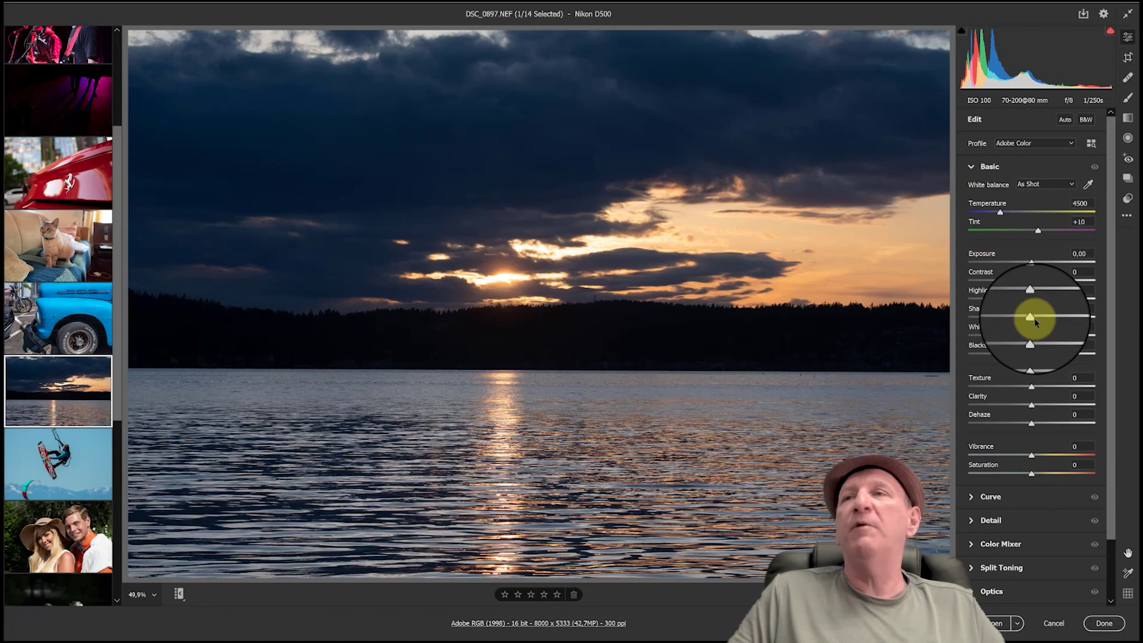
pyautogui.moveTo(1031, 318); pyautogui.dragTo(1116, 324)
pyautogui.moveTo(1030, 262); pyautogui.dragTo(1021, 356)
pyautogui.moveTo(1010, 213)
pyautogui.mouseDown()
pyautogui.moveTo(999, 213)
pyautogui.moveTo(1011, 213)
pyautogui.mouseUp()
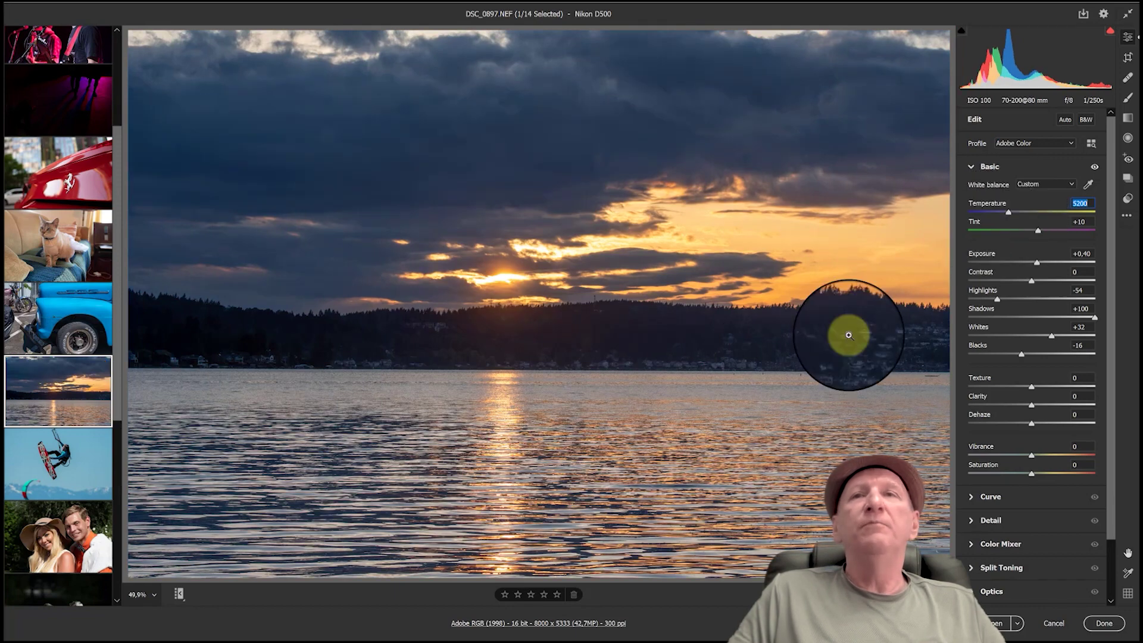
# Check the sunset photo's dark shoreline and clouds for noise, and set Contrast to +18 and Vibrance to +38.
pyautogui.click(697, 335)
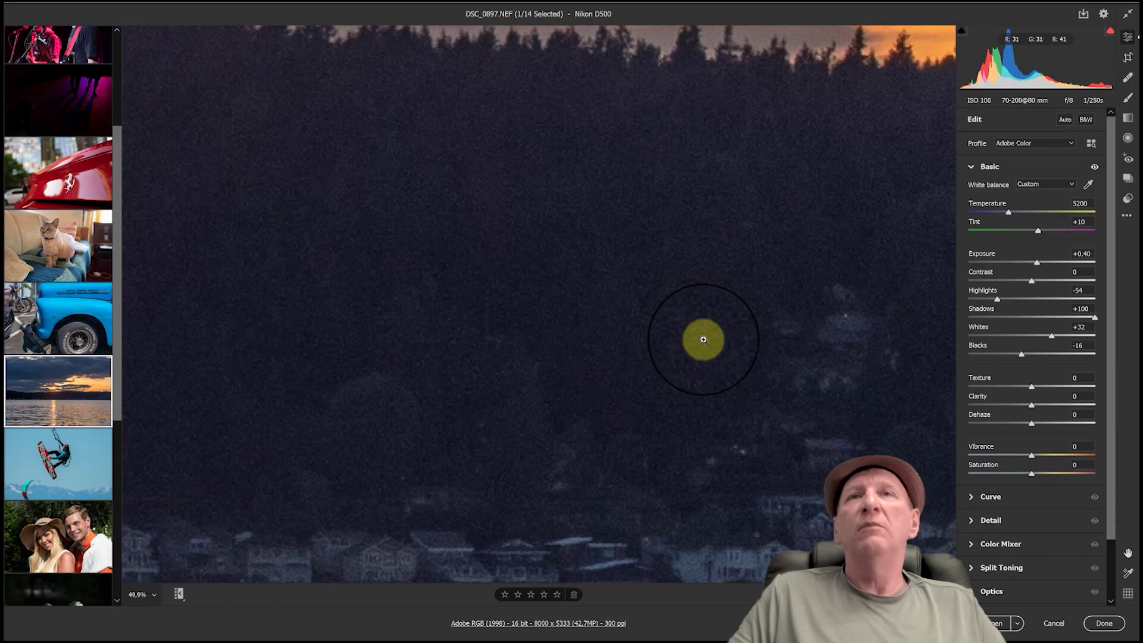
pyautogui.click(703, 339)
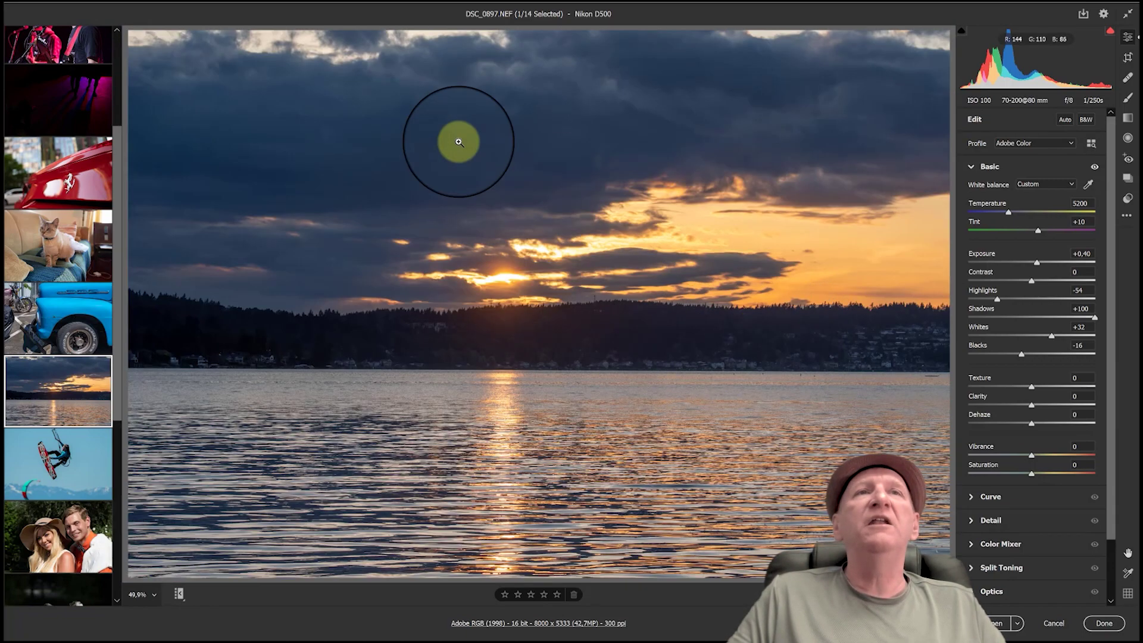
pyautogui.click(439, 125)
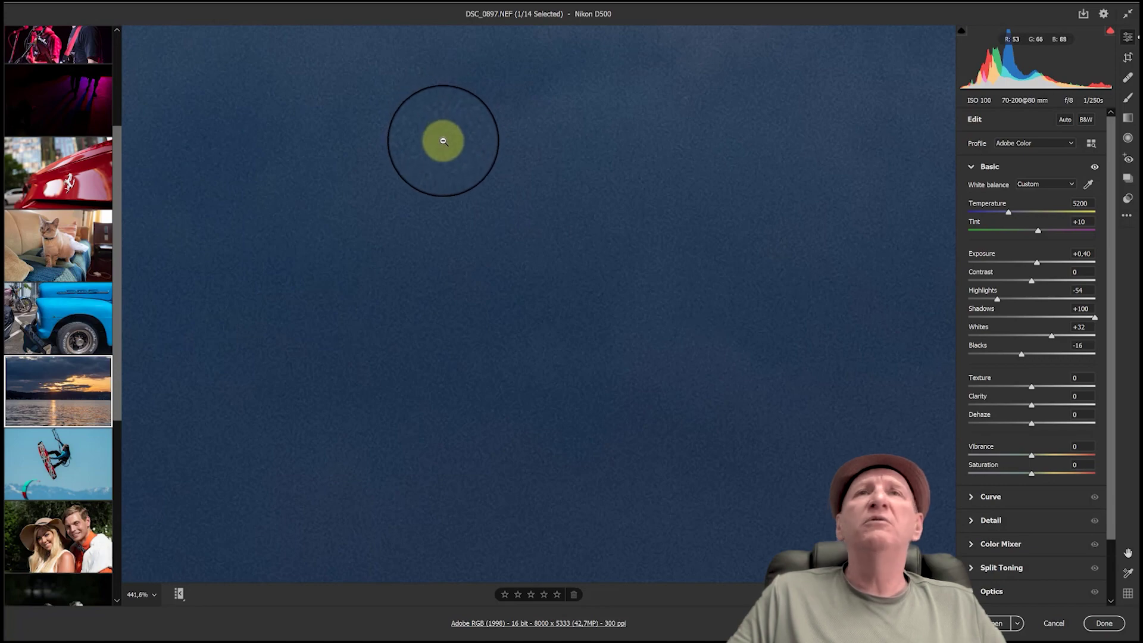
pyautogui.click(443, 141)
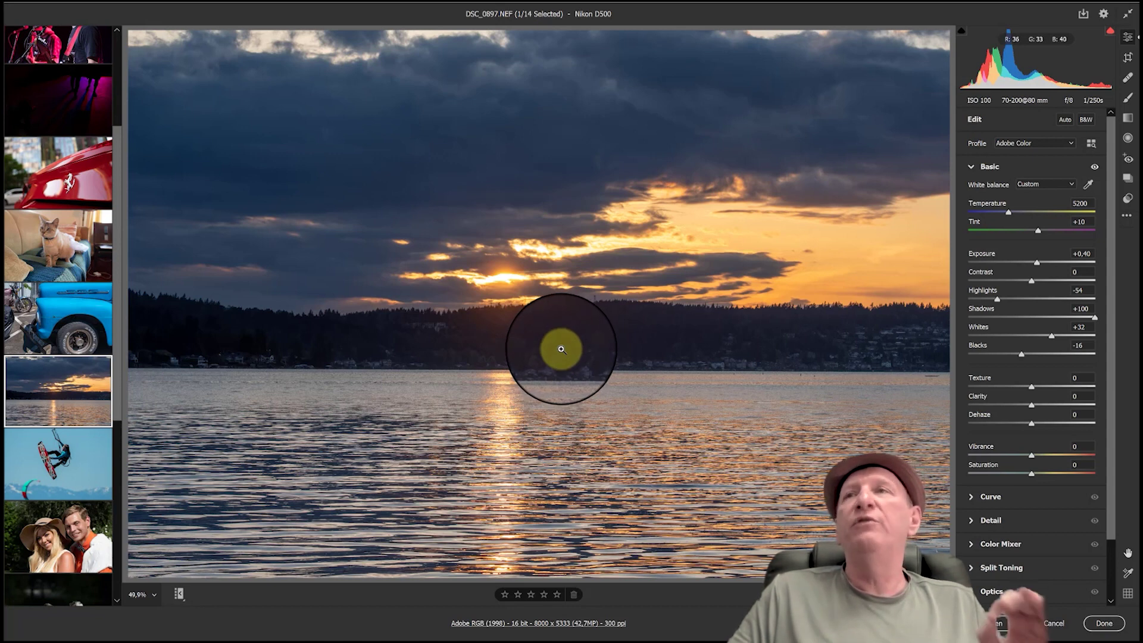
pyautogui.moveTo(1052, 283); pyautogui.dragTo(1043, 281)
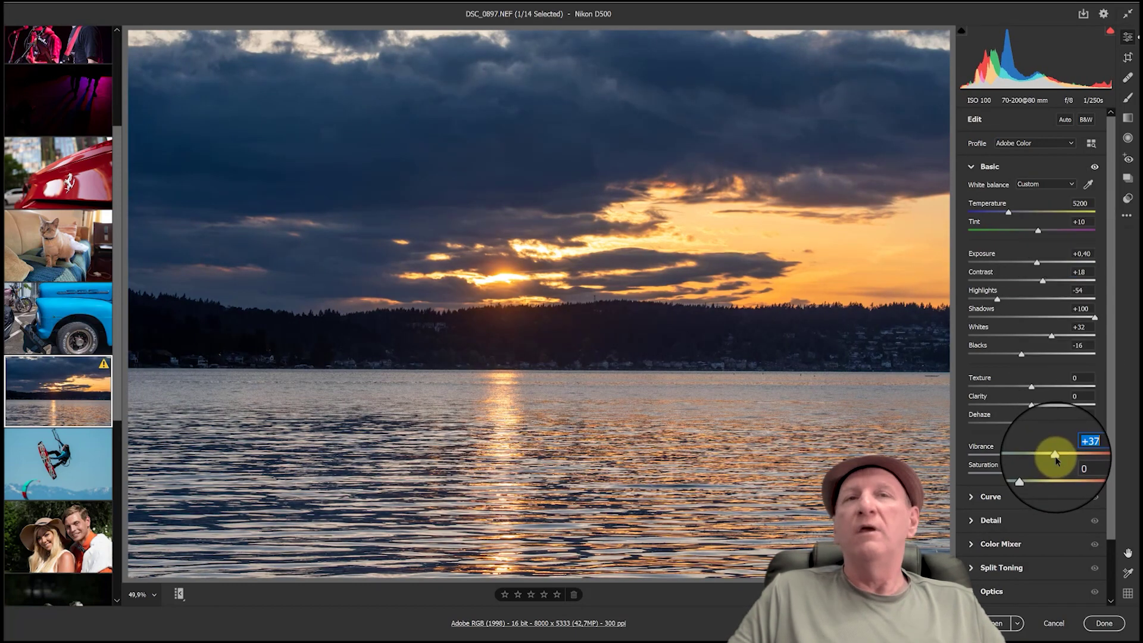
pyautogui.moveTo(1055, 459); pyautogui.dragTo(1056, 459)
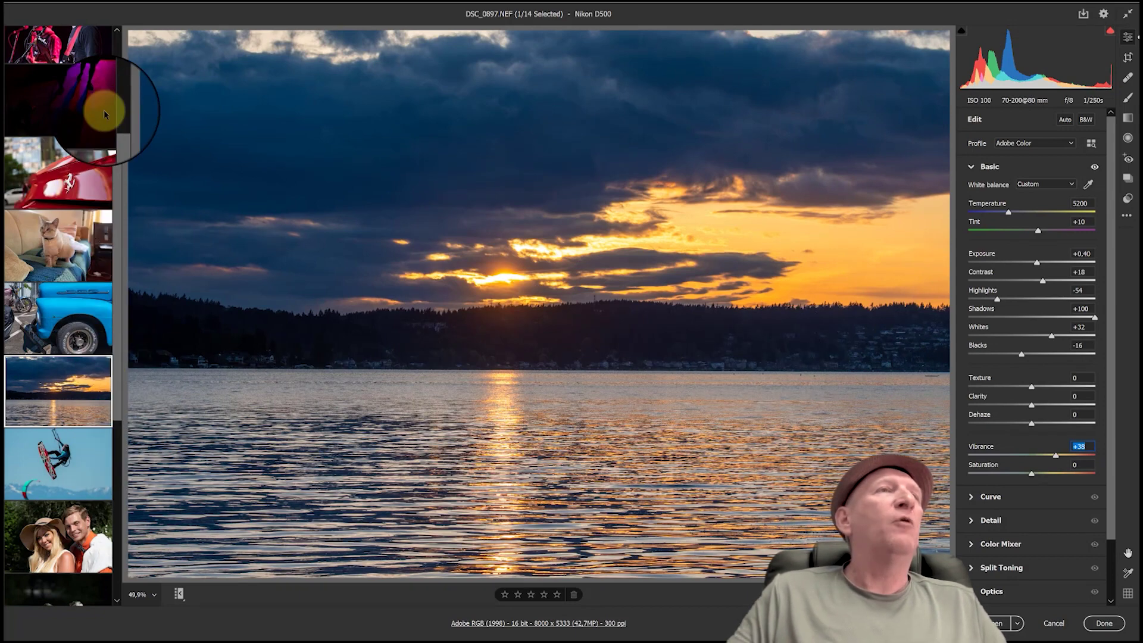
# Open the concert photo of the lone guitarist at the microphone for editing.
pyautogui.moveTo(120, 152); pyautogui.dragTo(131, 68)
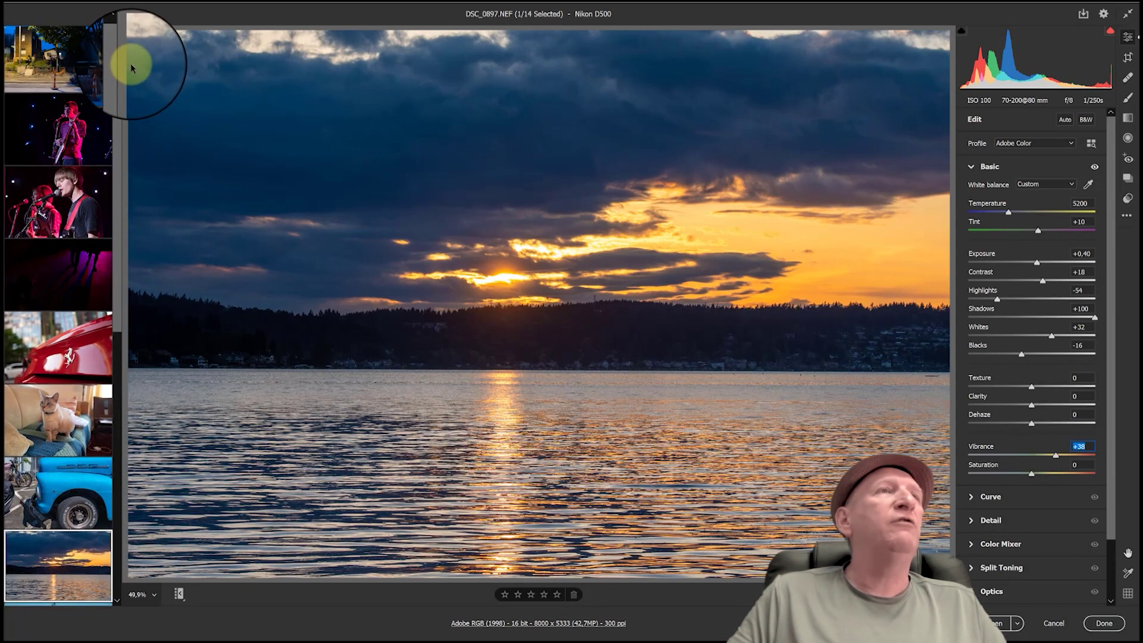
pyautogui.click(70, 125)
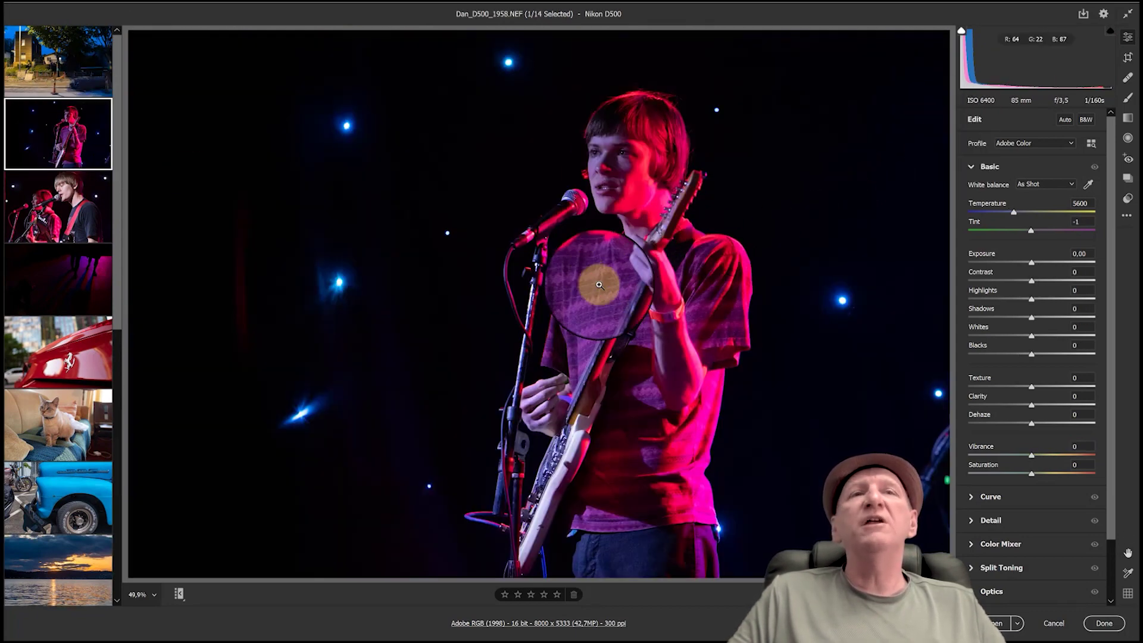
# Raise the guitarist photo's Shadows to +100 and set Noise Reduction to 35 while examining the dark background.
pyautogui.moveTo(1033, 320); pyautogui.dragTo(1106, 318)
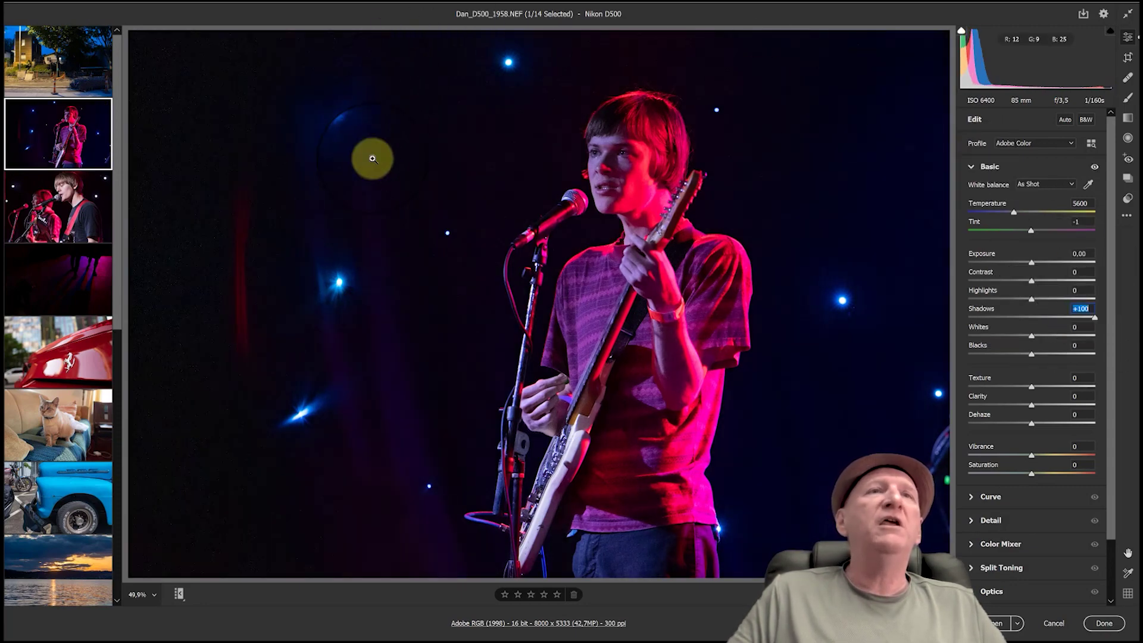
pyautogui.click(353, 198)
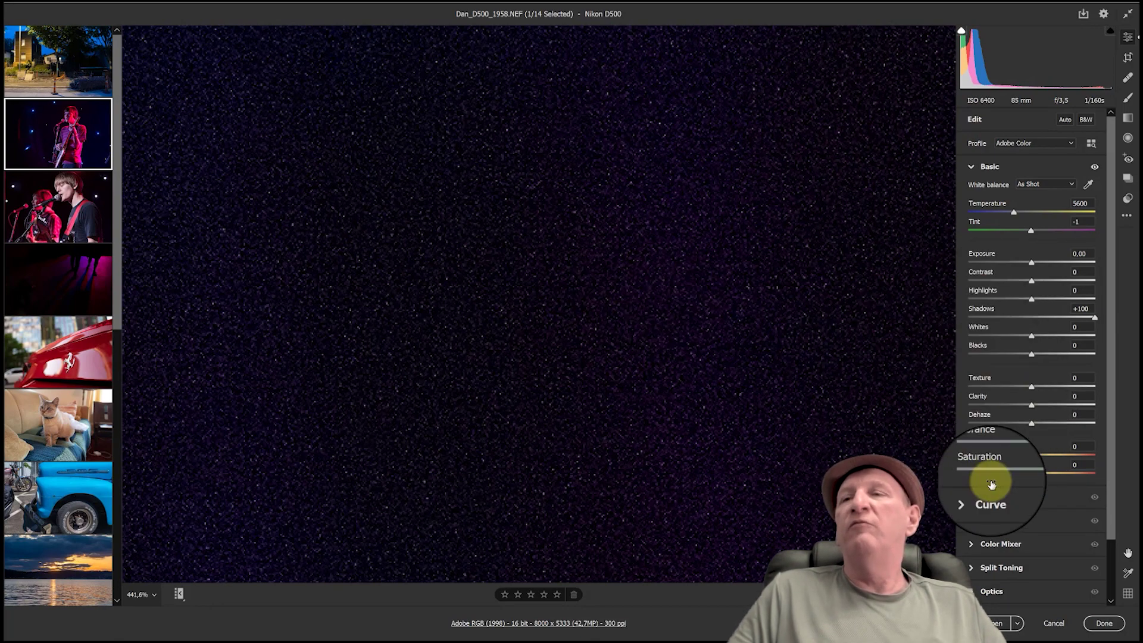
pyautogui.click(986, 518)
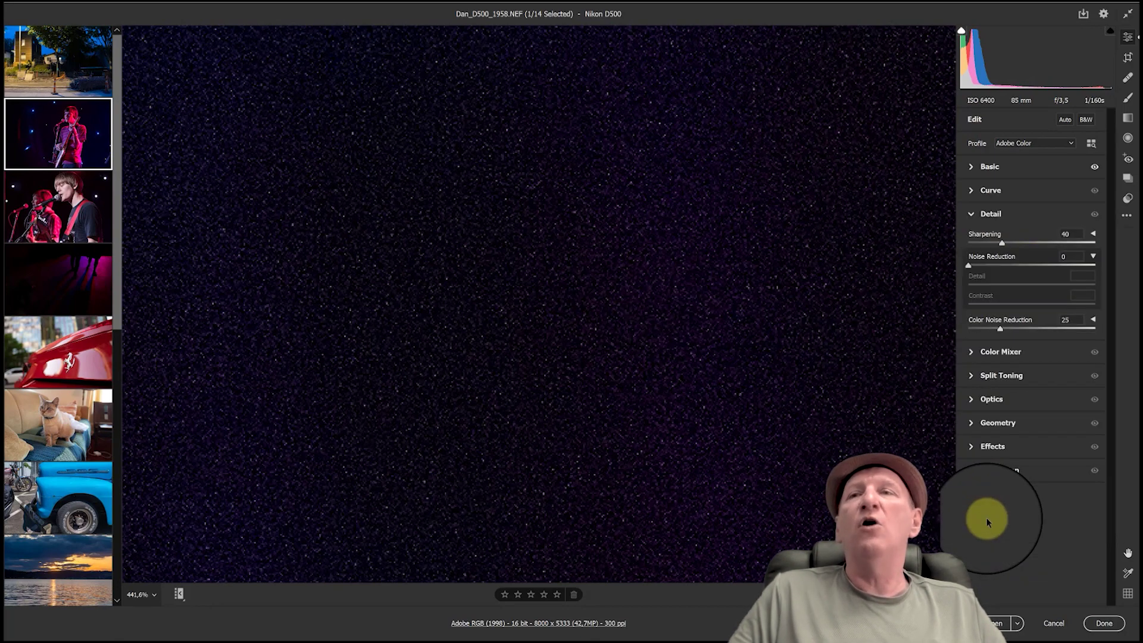
pyautogui.moveTo(970, 265); pyautogui.dragTo(1012, 265)
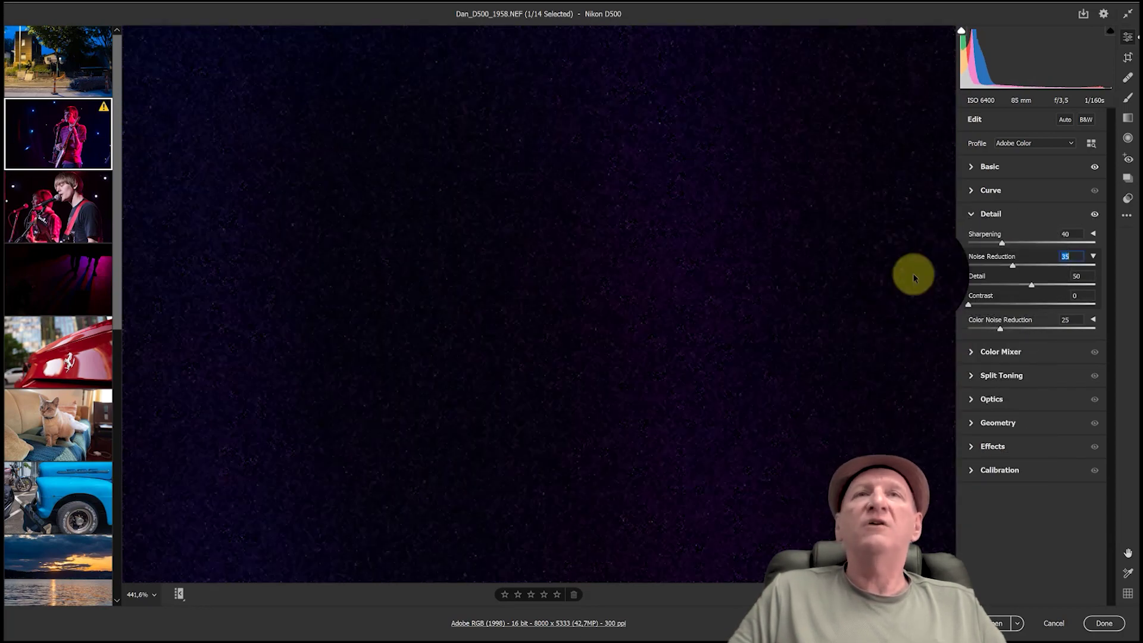
pyautogui.click(588, 240)
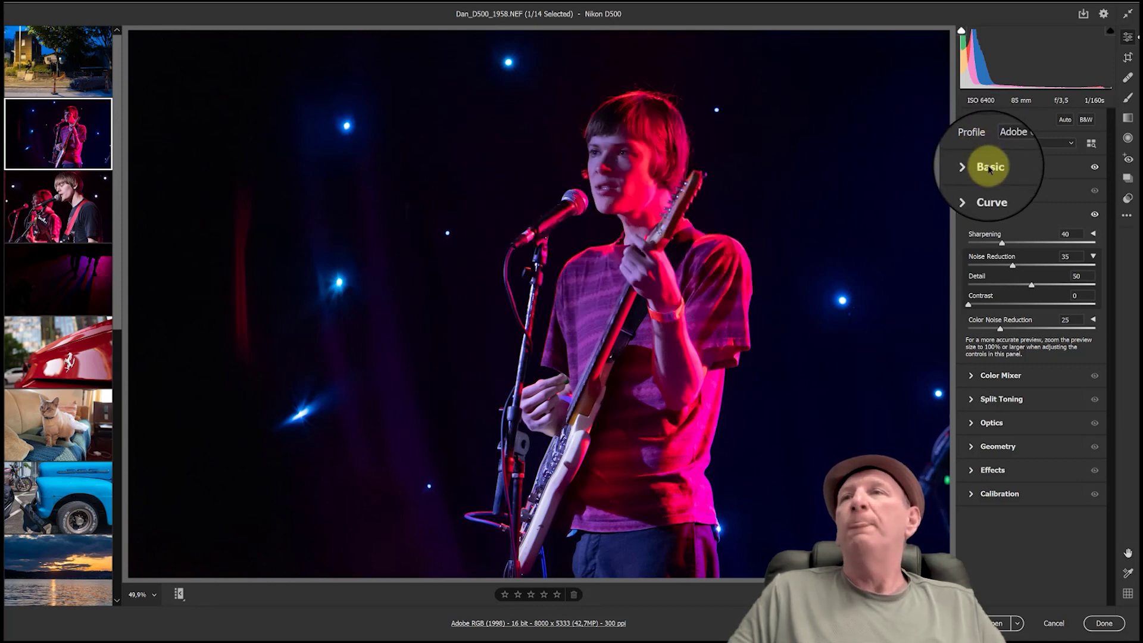
# Set the guitarist photo's Exposure to +0.60, Highlights -68, Whites +10 and Vibrance +28, and check the background for noise.
pyautogui.click(990, 169)
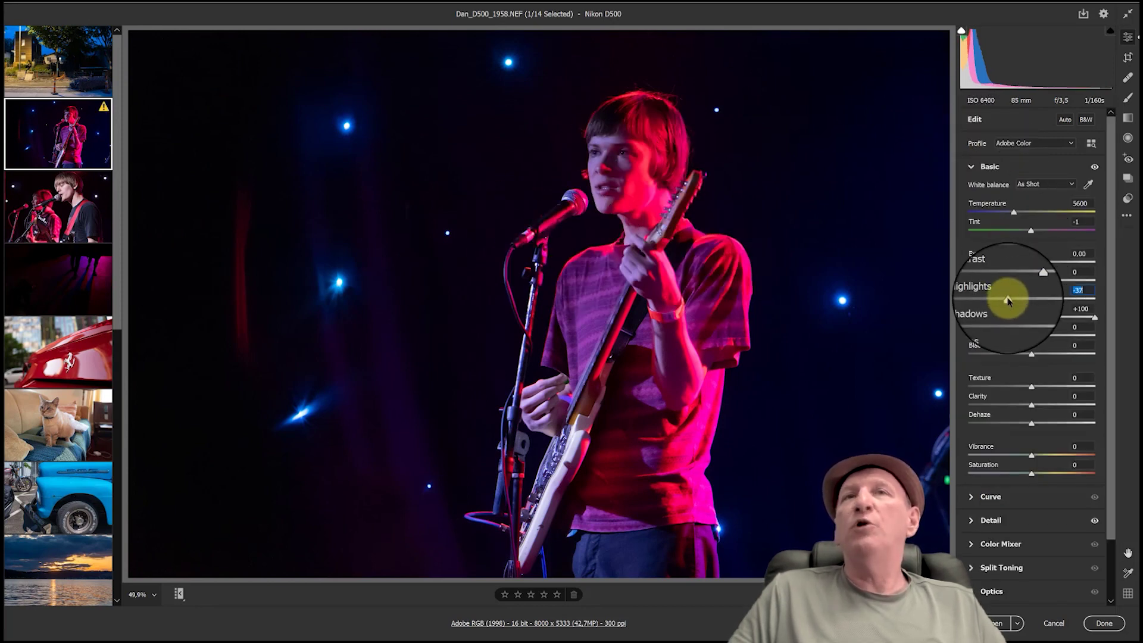
pyautogui.click(1008, 299)
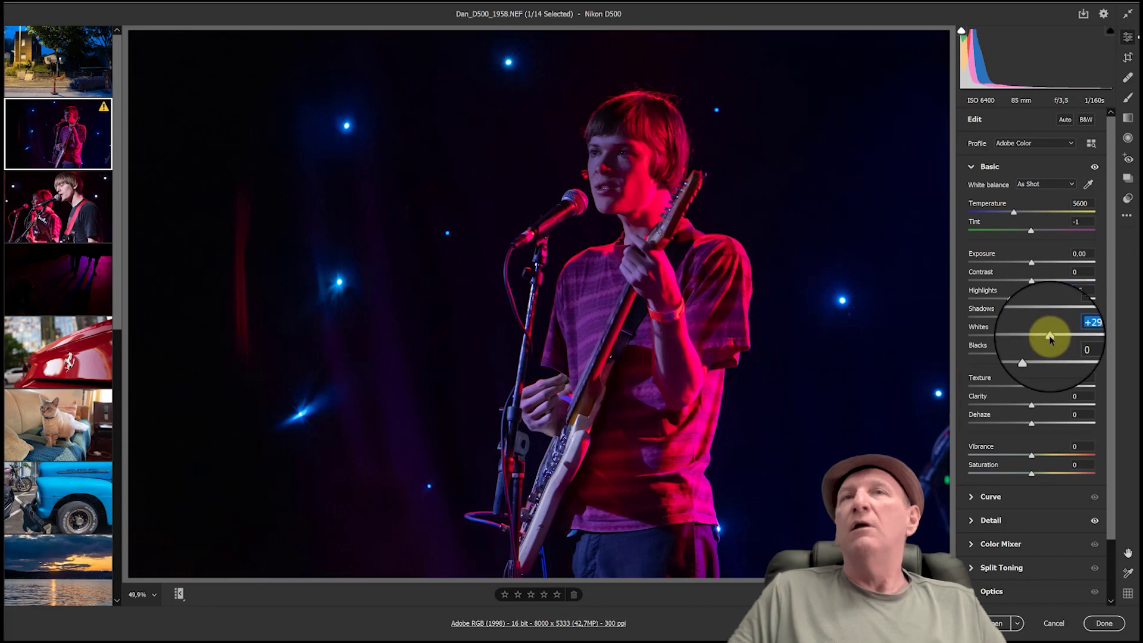
pyautogui.moveTo(1051, 338)
pyautogui.mouseDown()
pyautogui.moveTo(1034, 337)
pyautogui.moveTo(1044, 331)
pyautogui.mouseUp()
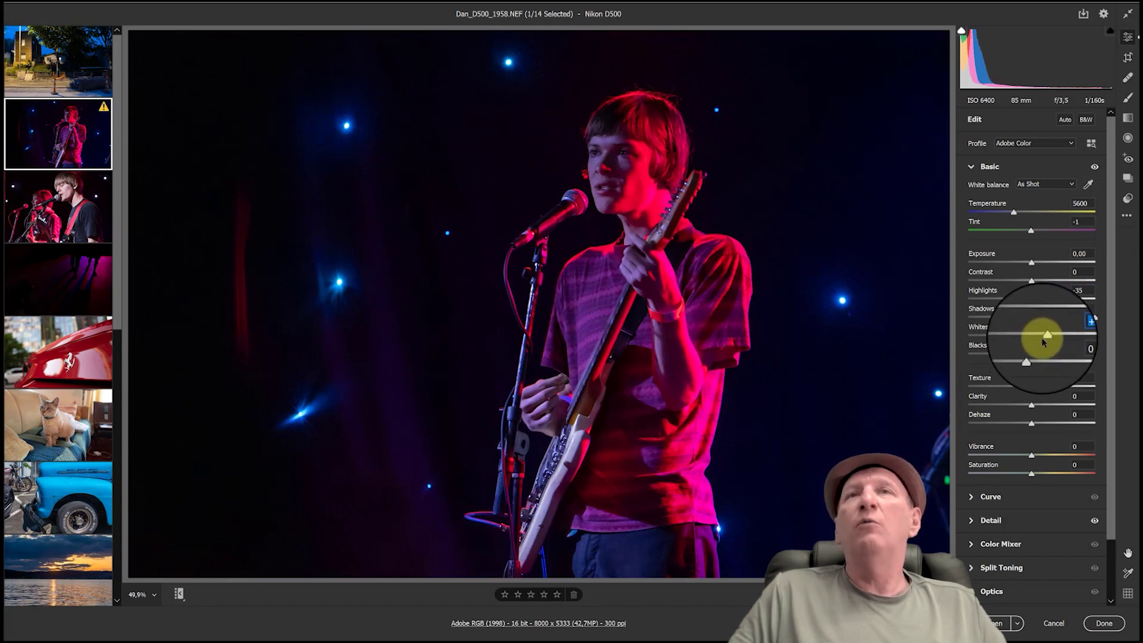
pyautogui.moveTo(1032, 455); pyautogui.dragTo(1049, 456)
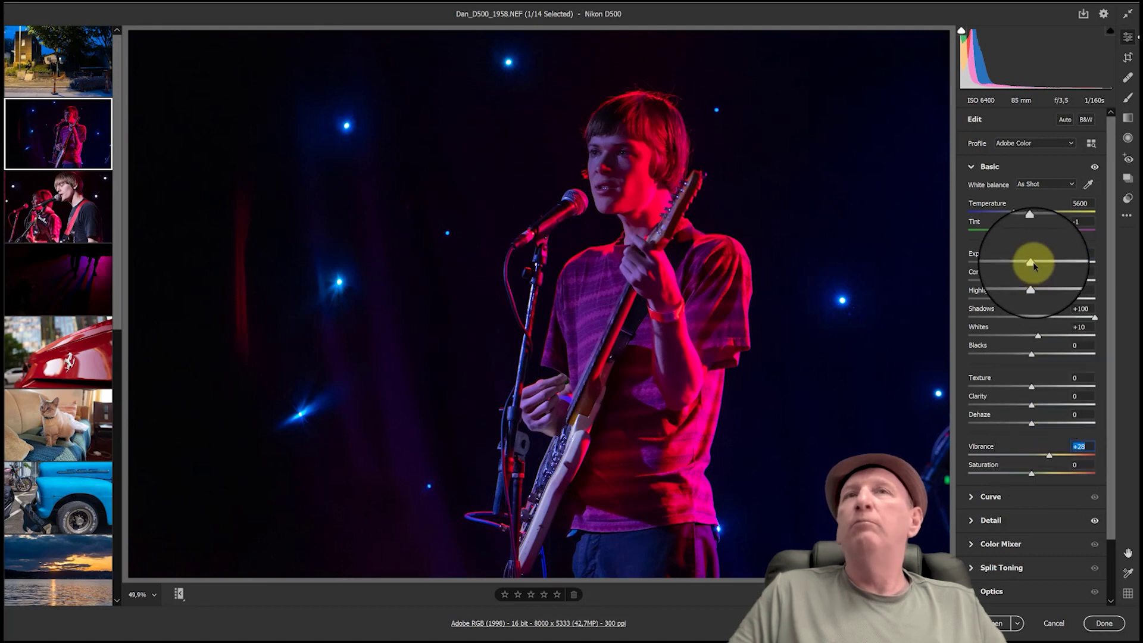
pyautogui.moveTo(1036, 266); pyautogui.dragTo(1038, 266)
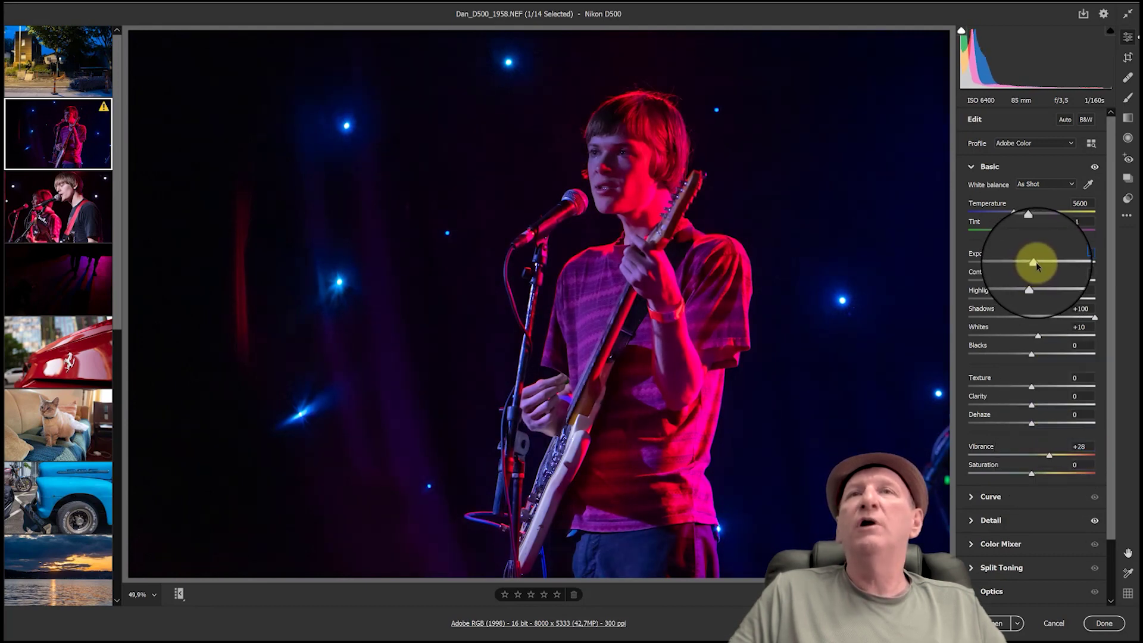
pyautogui.moveTo(982, 298); pyautogui.dragTo(997, 301)
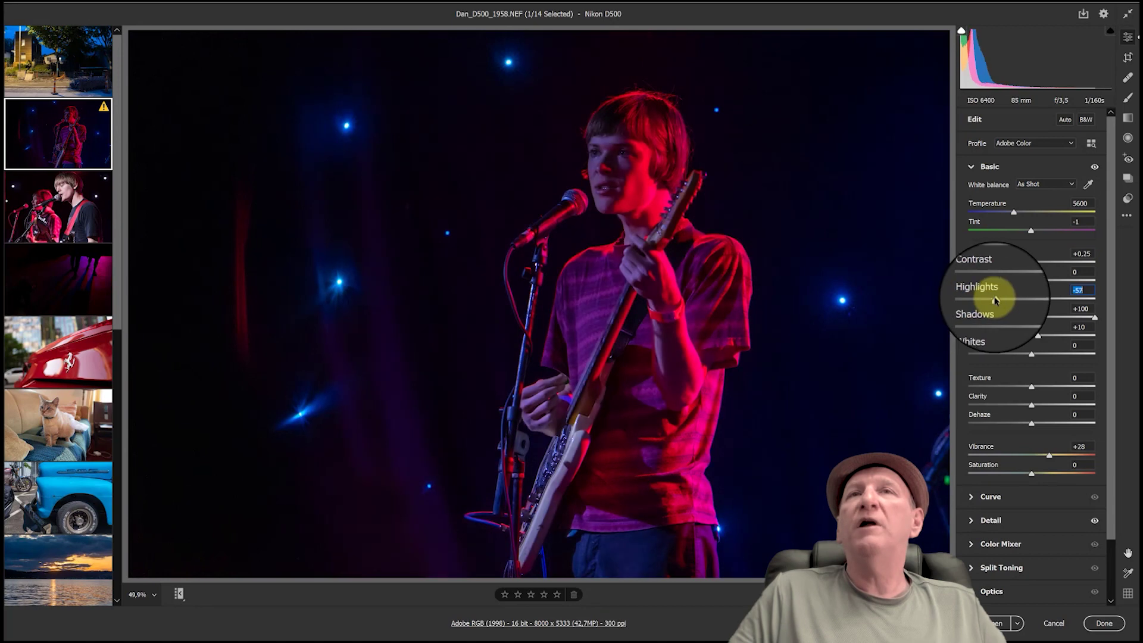
pyautogui.moveTo(1040, 264); pyautogui.dragTo(1041, 262)
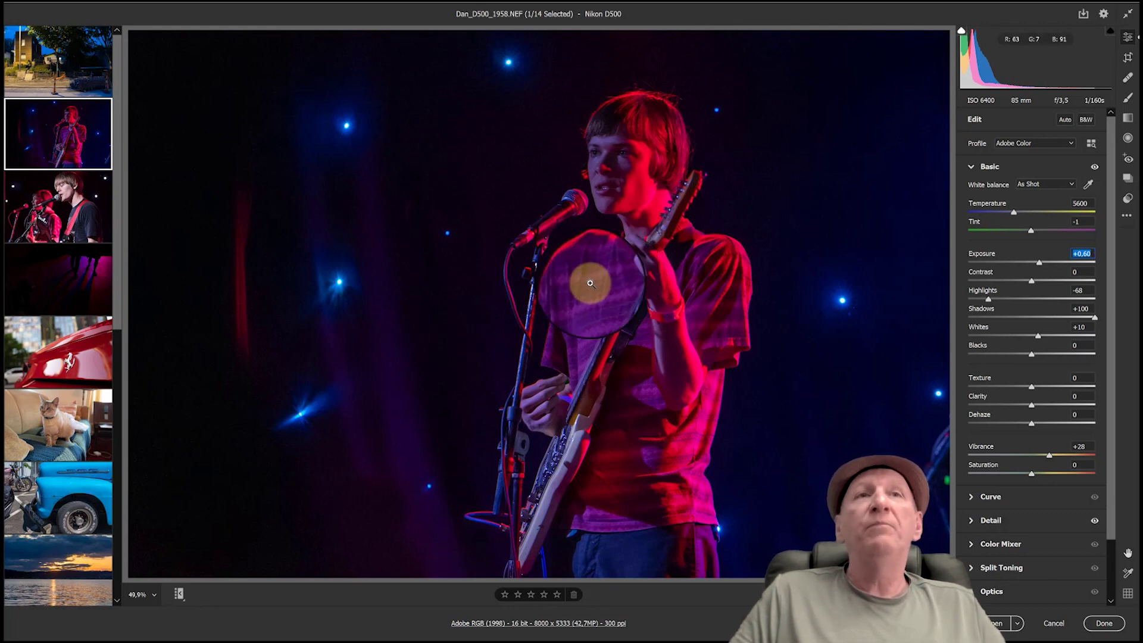
pyautogui.click(382, 271)
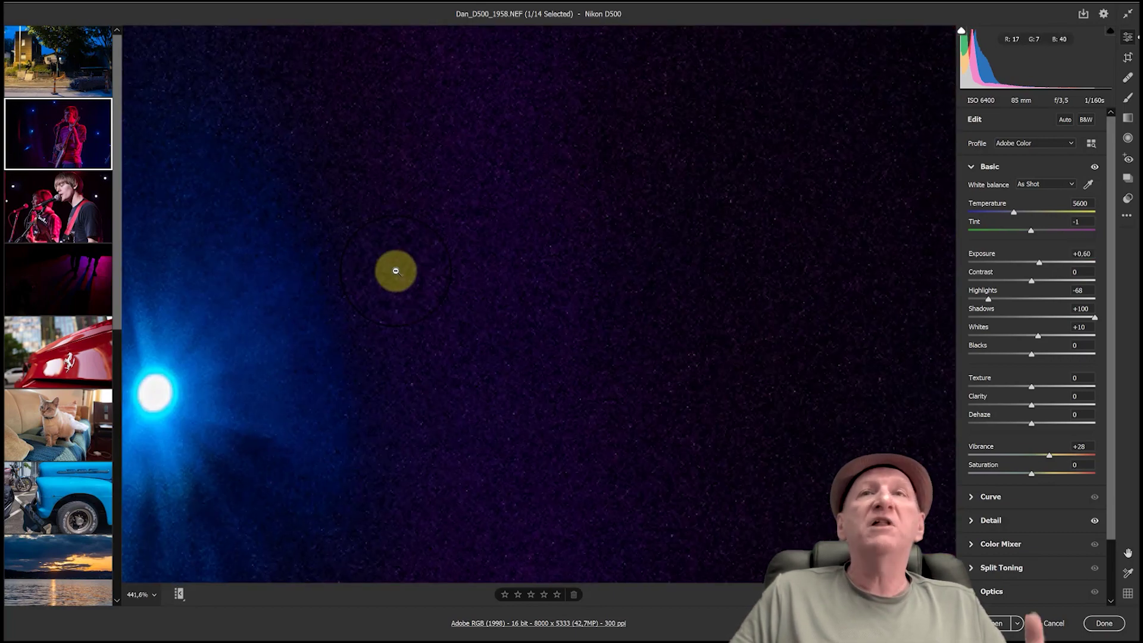
pyautogui.click(414, 267)
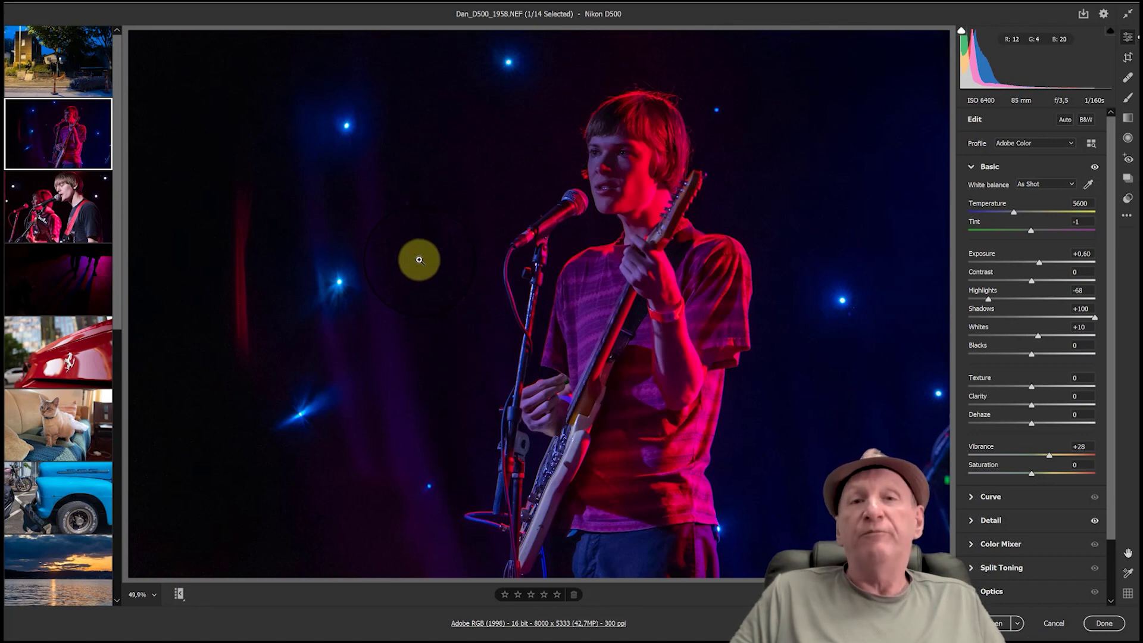
# Open the photo of silhouetted legs on the purple-lit floor and set Shadows to +100.
pyautogui.moveTo(55, 216); pyautogui.dragTo(51, 204)
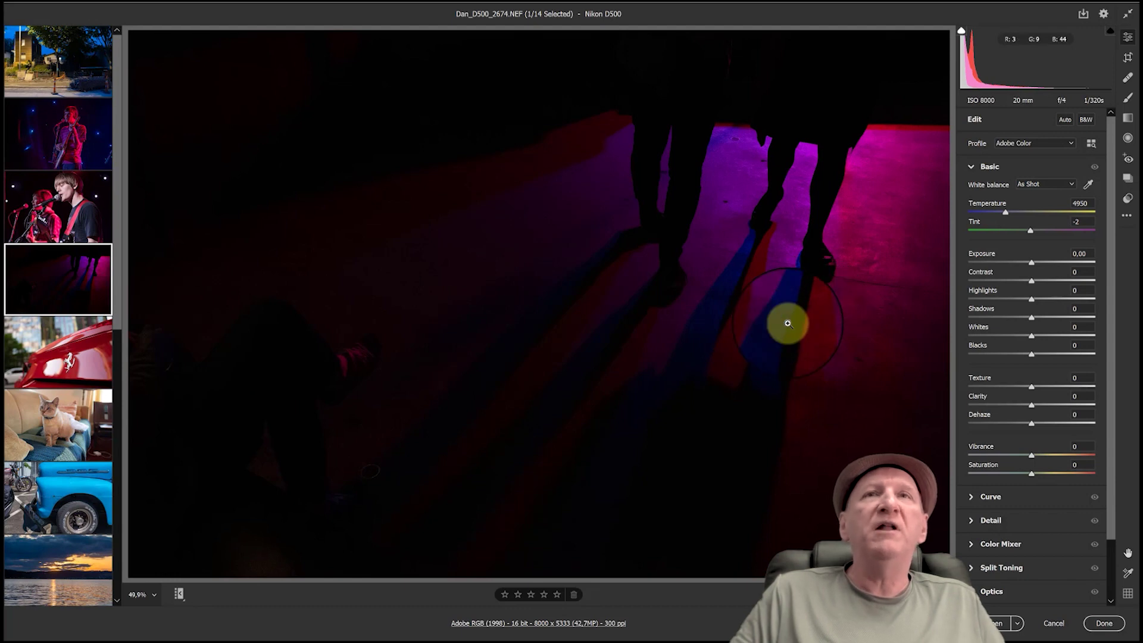
pyautogui.click(1081, 309)
pyautogui.moveTo(1052, 320); pyautogui.dragTo(1110, 320)
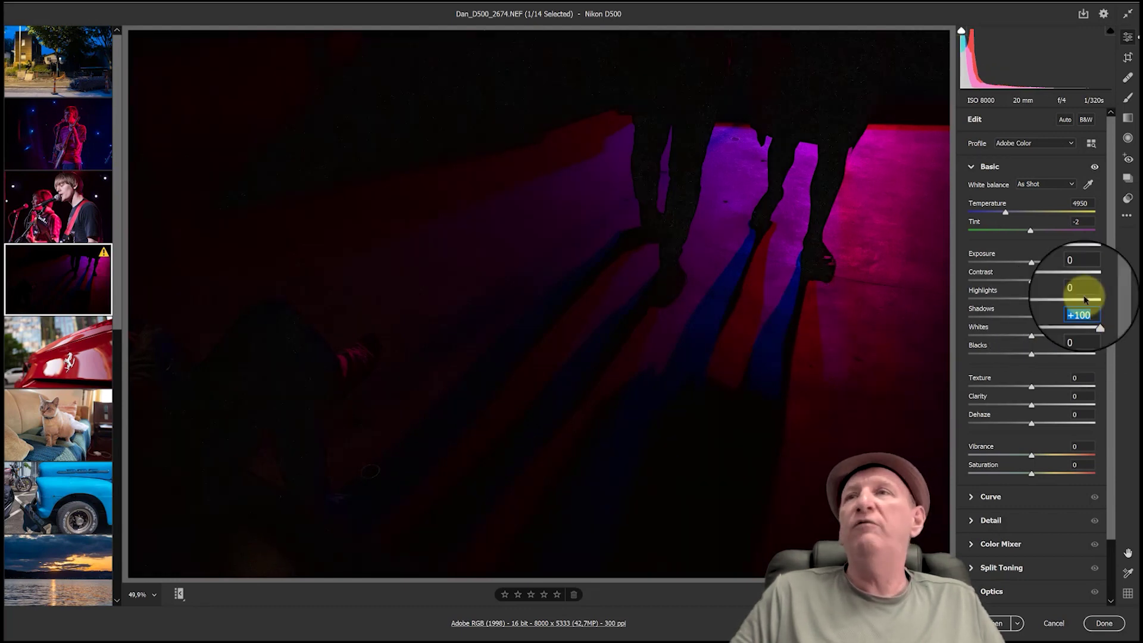
# Examine the dark area of the silhouetted legs photo up close and set Noise Reduction to 39.
pyautogui.scroll(5, 514, 89)
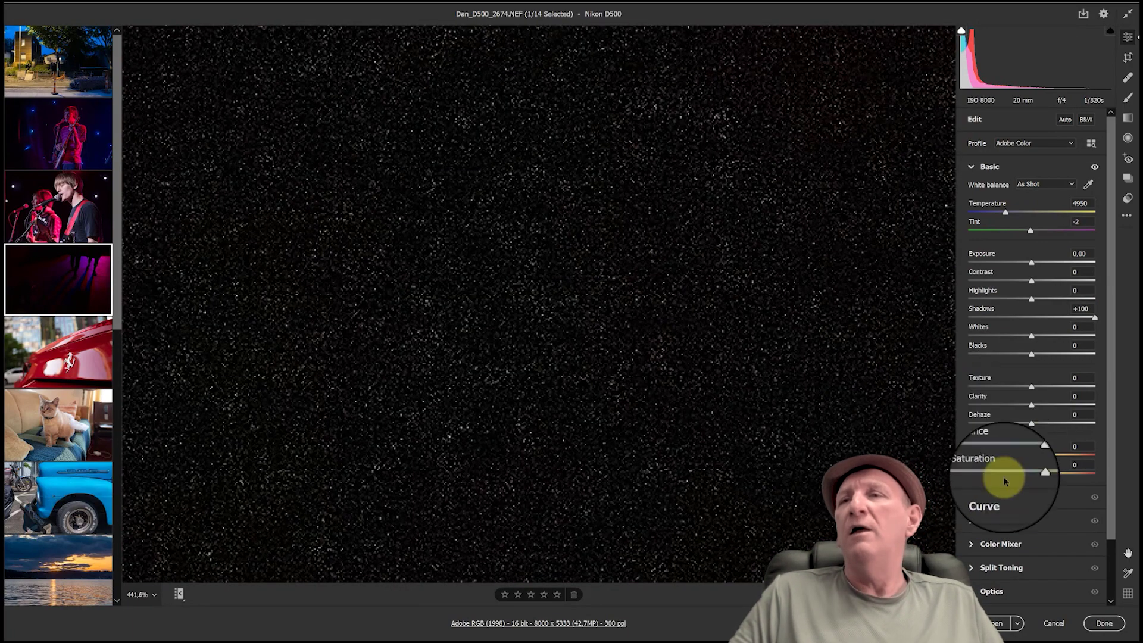
pyautogui.click(993, 523)
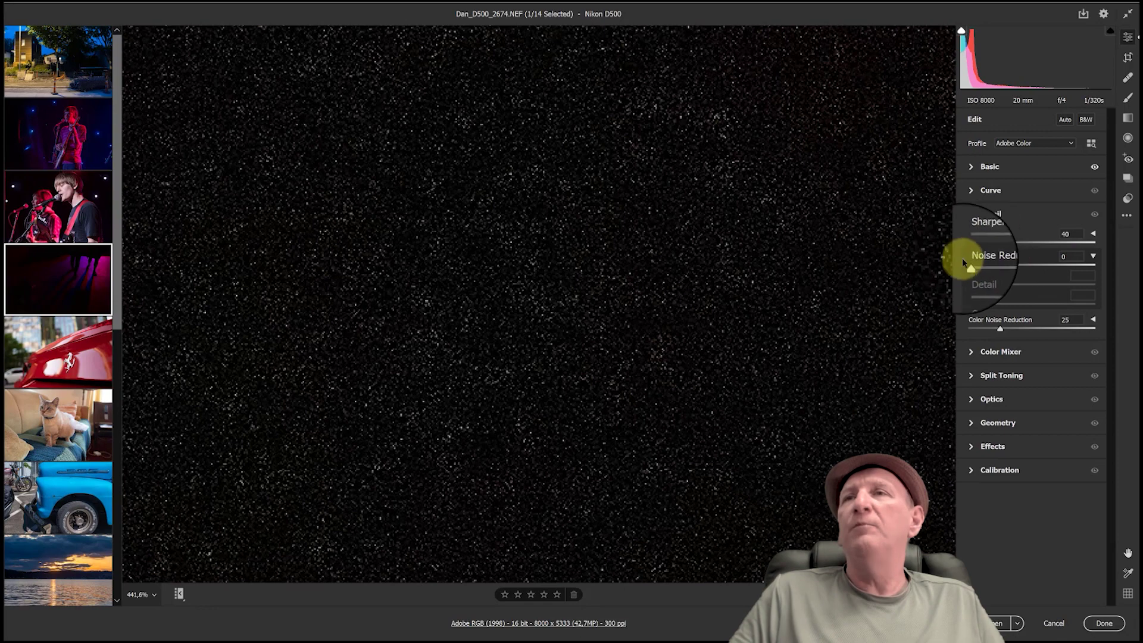
pyautogui.moveTo(1016, 268); pyautogui.dragTo(1018, 264)
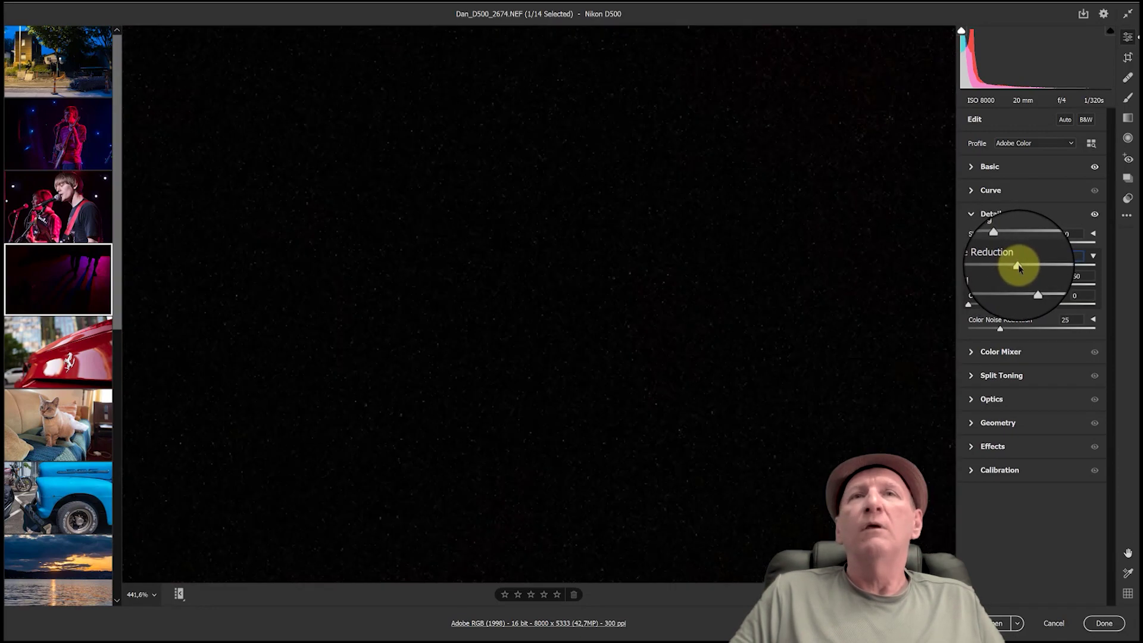
pyautogui.click(653, 281)
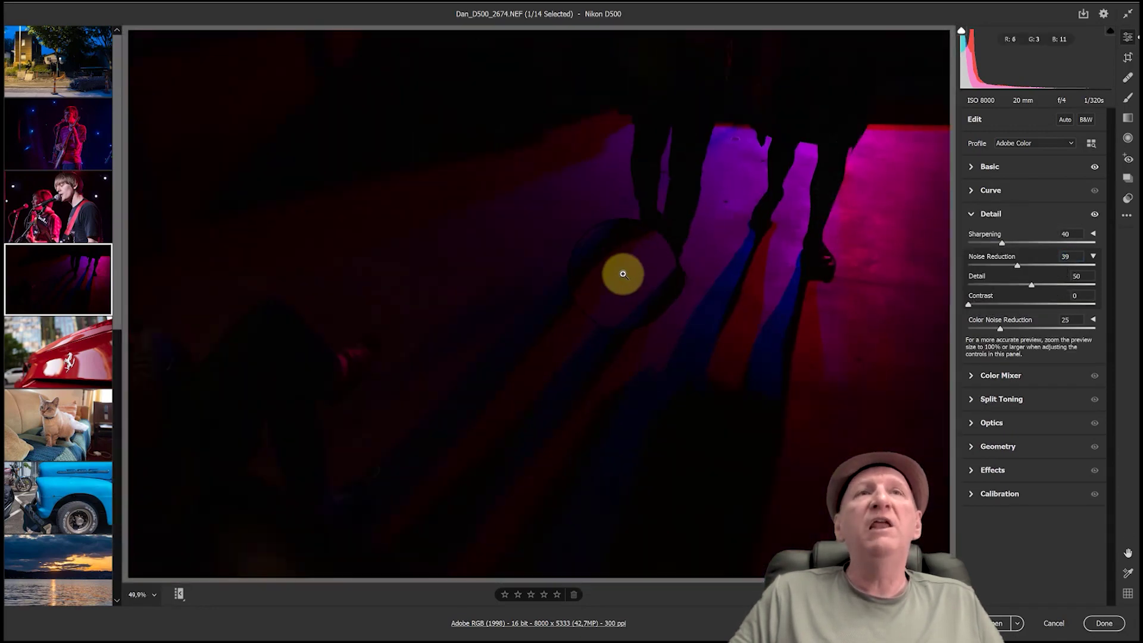
# Set the silhouetted legs photo's Exposure to +0.95, Contrast +11, Highlights -26 and Whites +36.
pyautogui.click(982, 171)
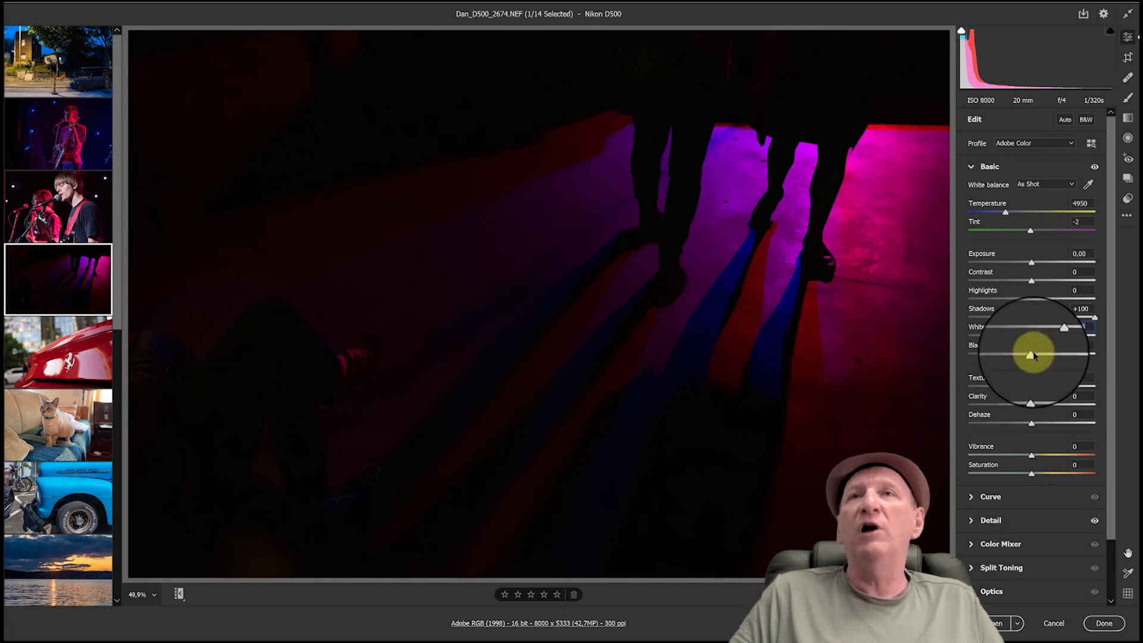
pyautogui.click(1015, 299)
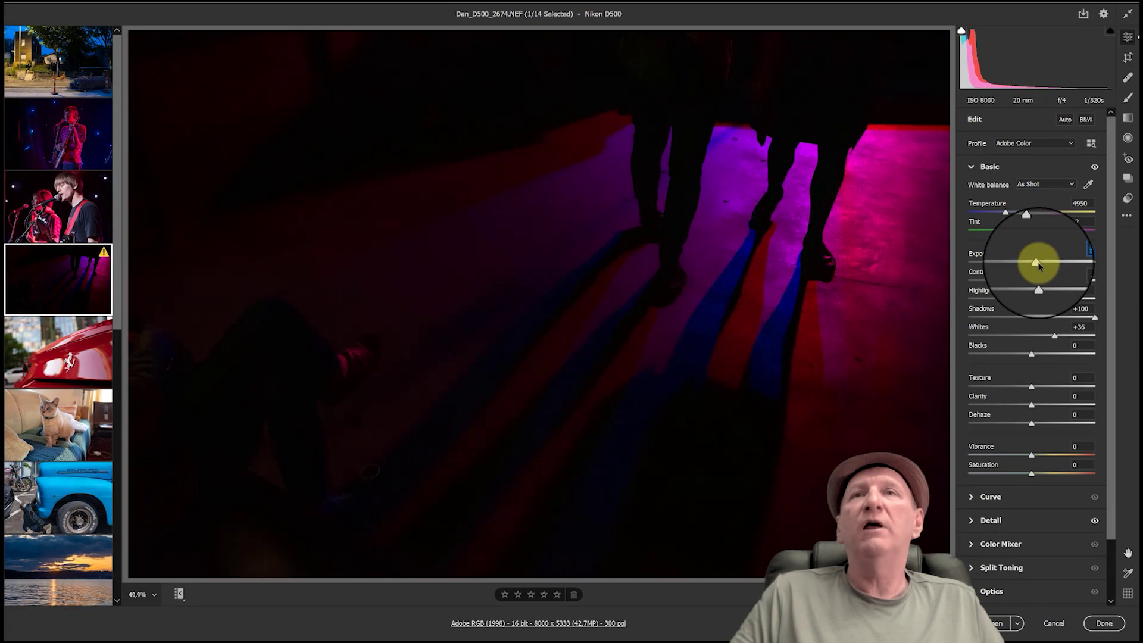
pyautogui.moveTo(1038, 266); pyautogui.dragTo(1046, 266)
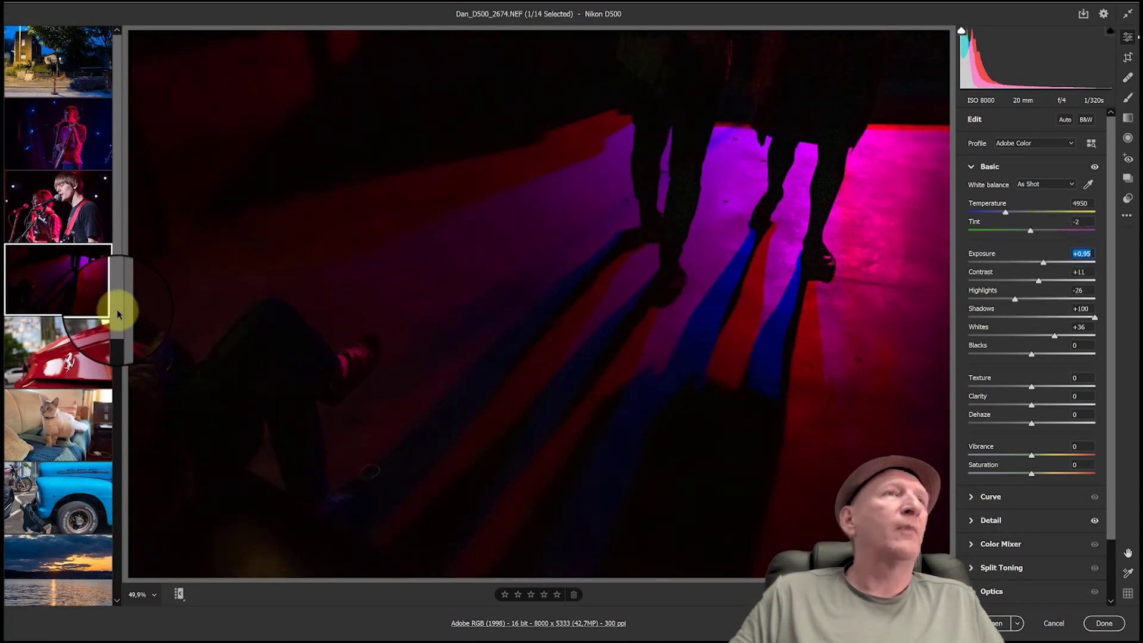
# Open the night street photo with the traffic cone and inspect its dark area behind the trees for noise.
pyautogui.click(77, 77)
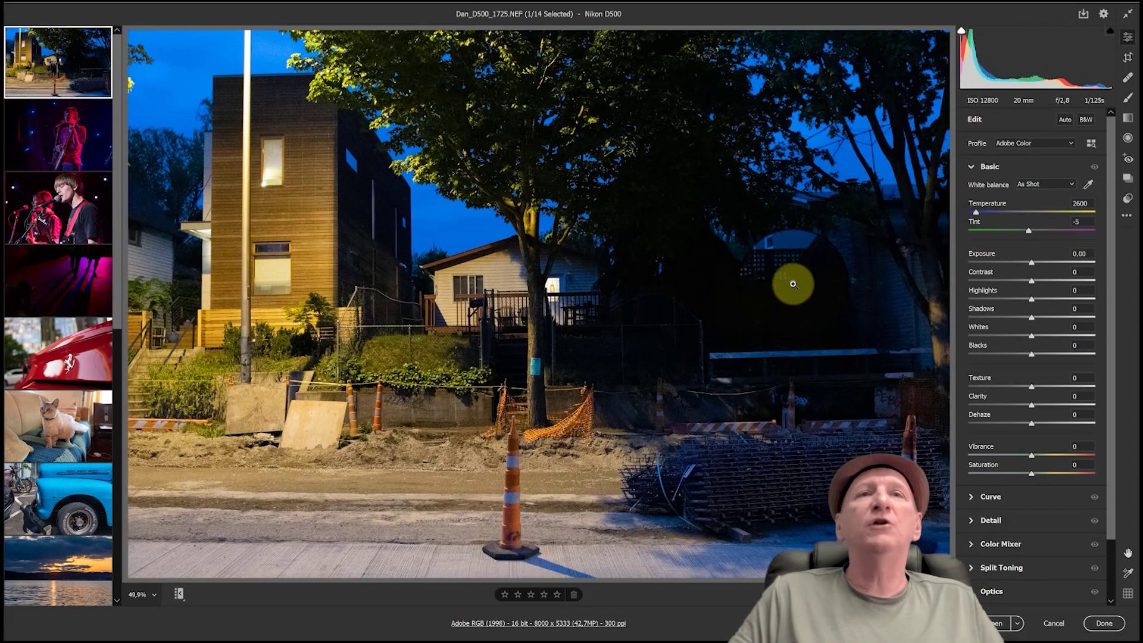
pyautogui.click(312, 416)
pyautogui.click(540, 289)
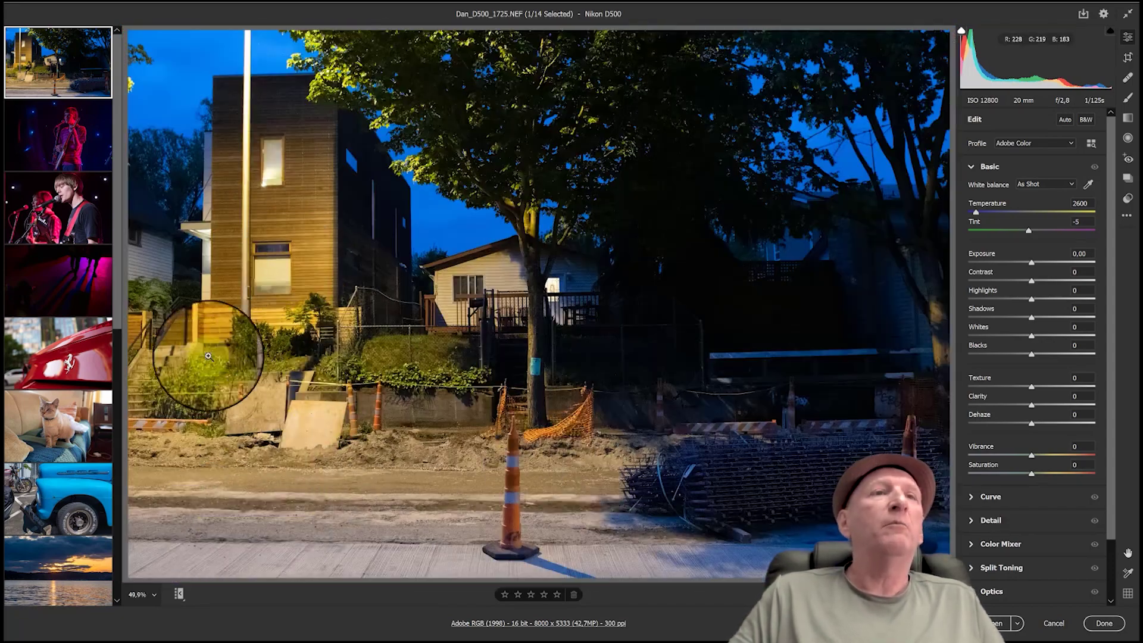
pyautogui.click(718, 306)
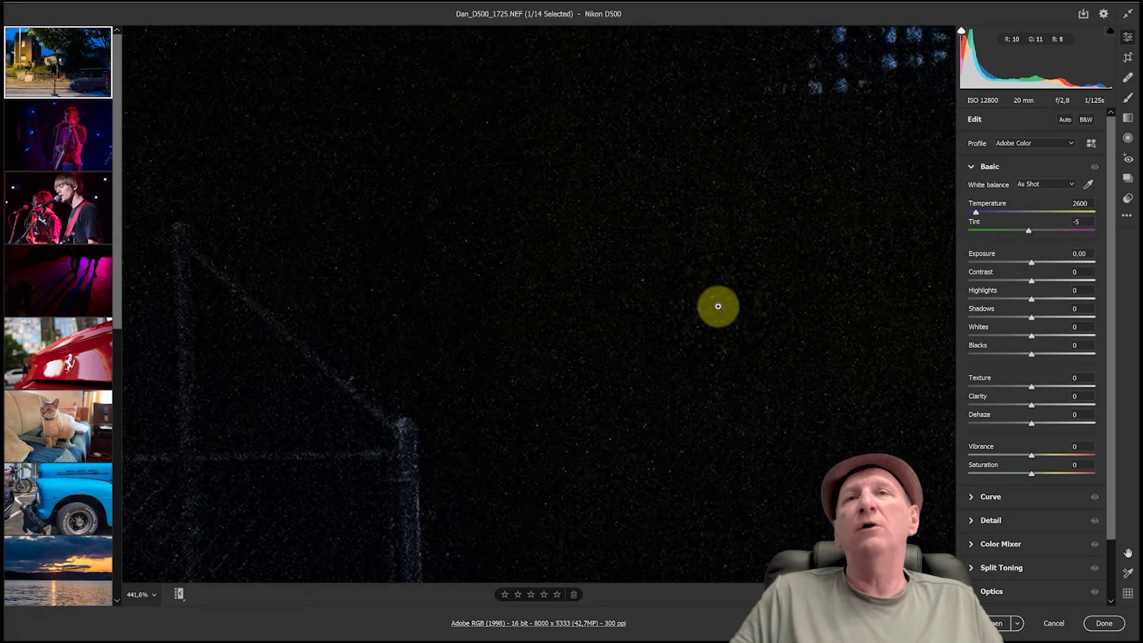
pyautogui.click(641, 291)
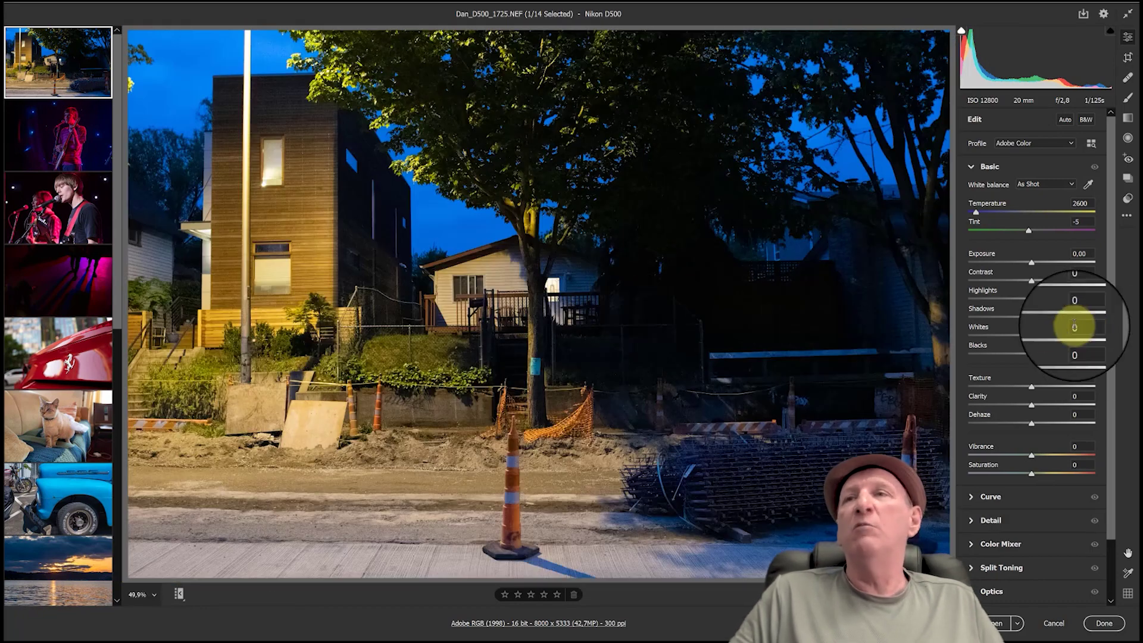
# Raise the street photo's Shadows to +85 and set Noise Reduction to 43 while examining the dark area.
pyautogui.moveTo(1033, 318); pyautogui.dragTo(1086, 319)
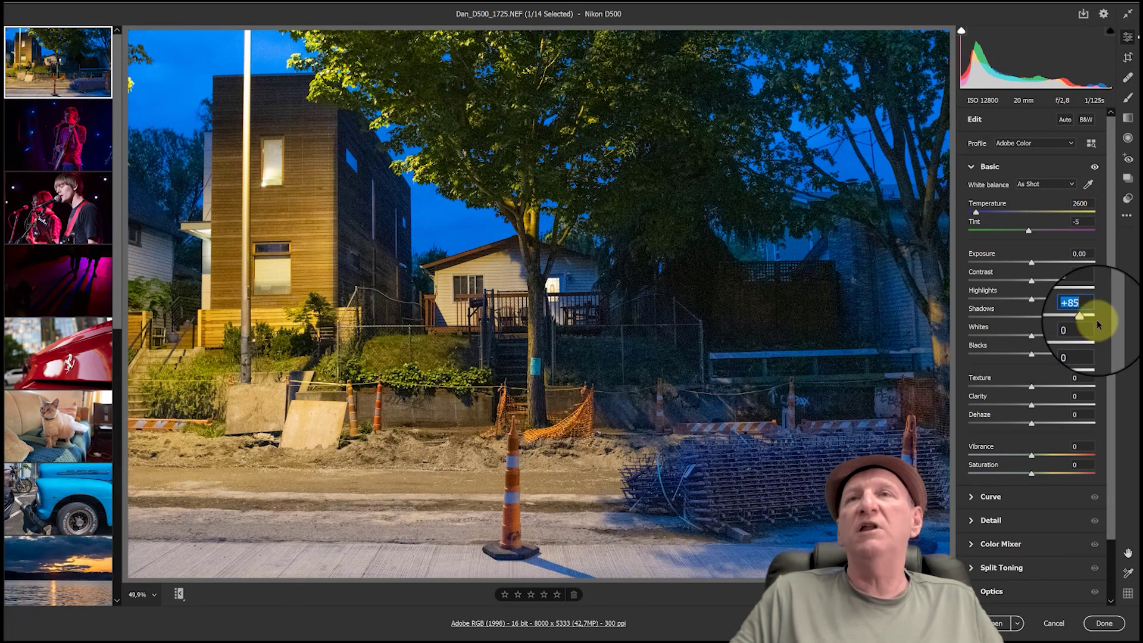
pyautogui.click(763, 305)
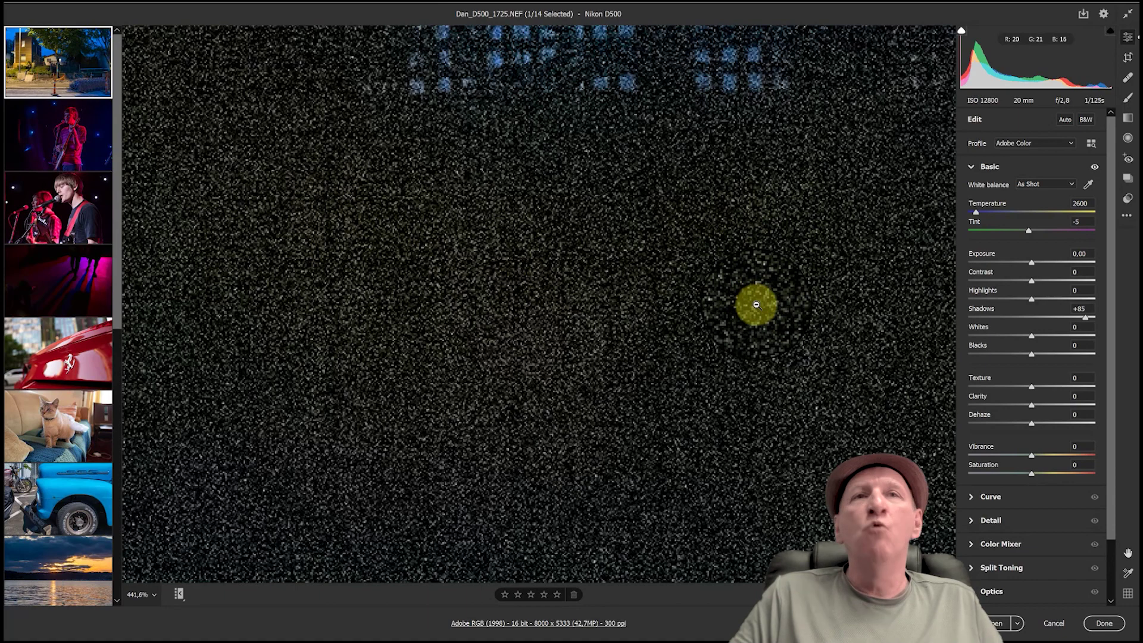
pyautogui.click(980, 521)
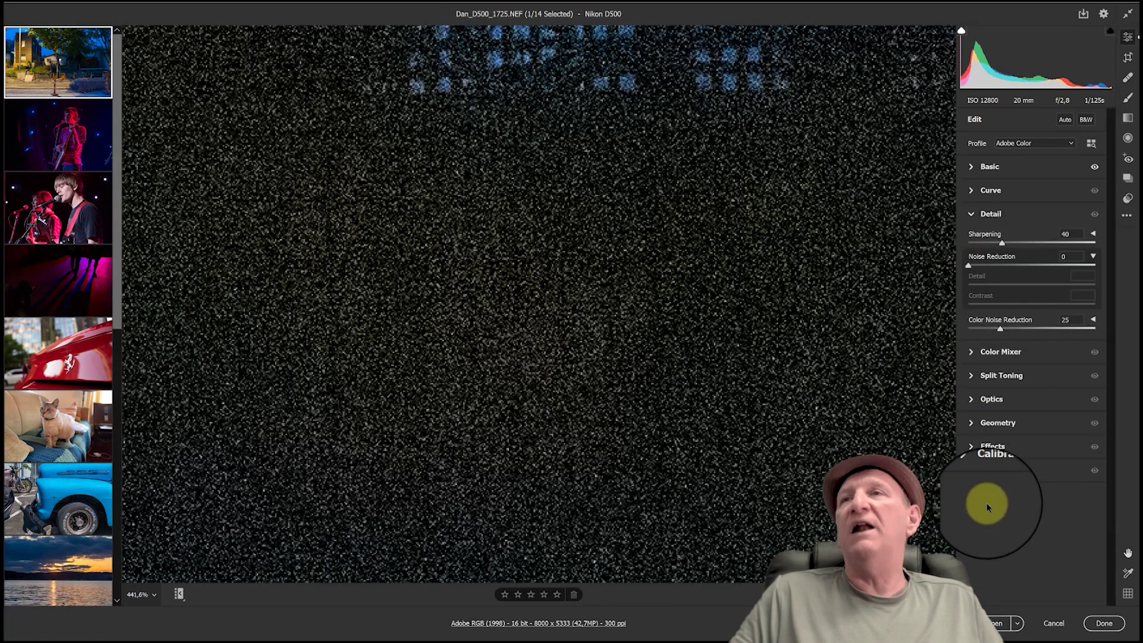
pyautogui.moveTo(974, 268); pyautogui.dragTo(1018, 275)
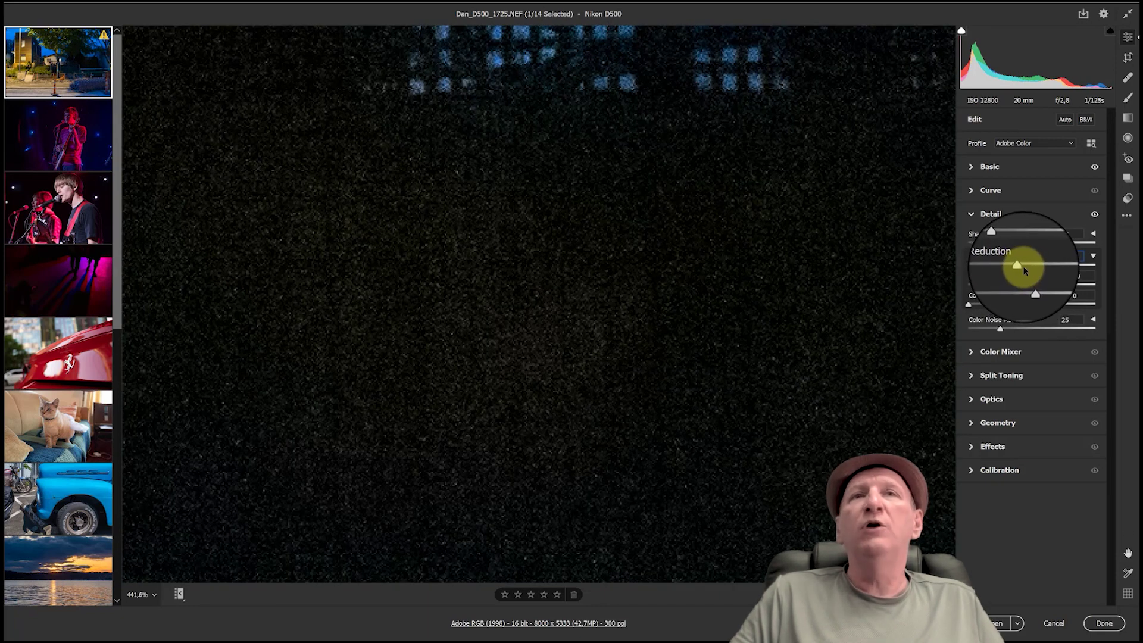
pyautogui.click(738, 305)
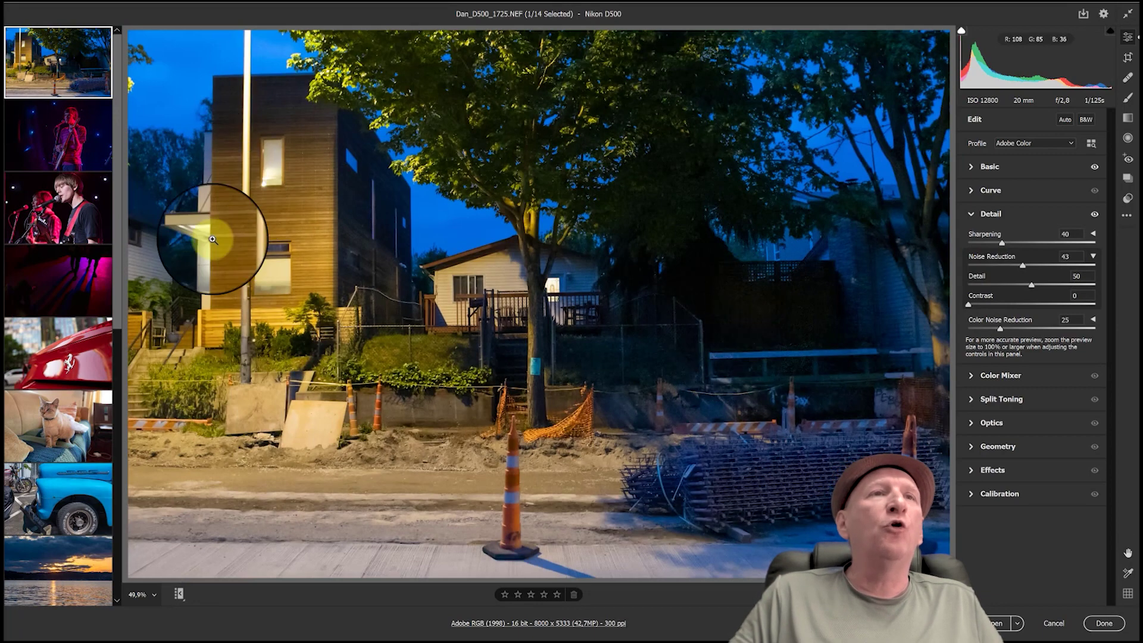
# Set the street photo's Highlights to -95, Whites to +35 and Blacks to -12.
pyautogui.click(1000, 171)
pyautogui.moveTo(1033, 302); pyautogui.dragTo(976, 301)
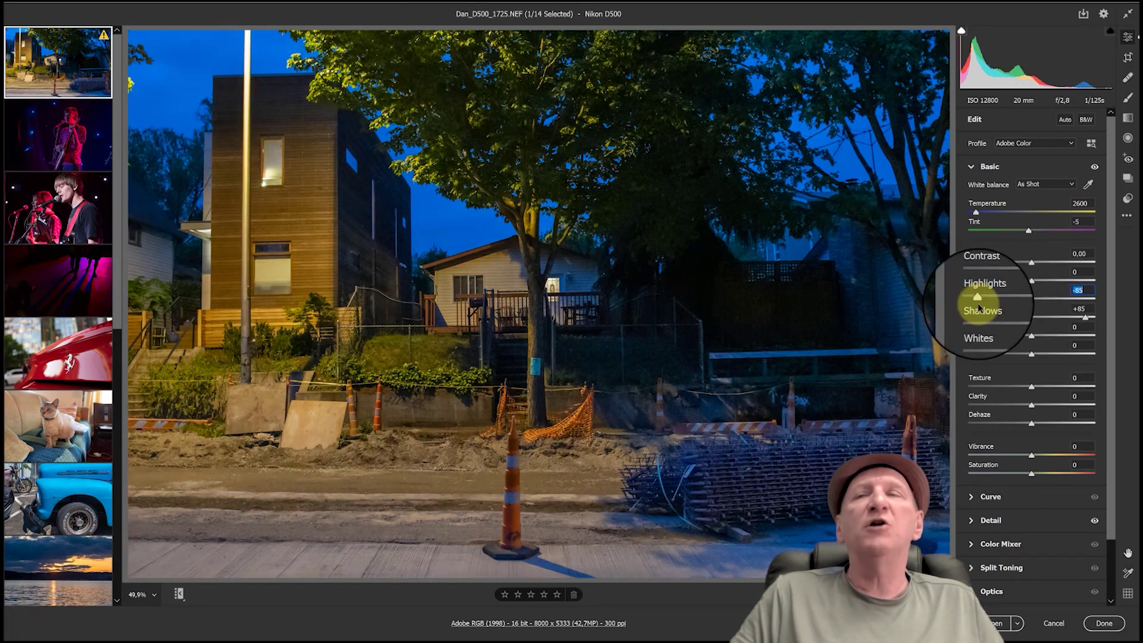
pyautogui.click(1052, 333)
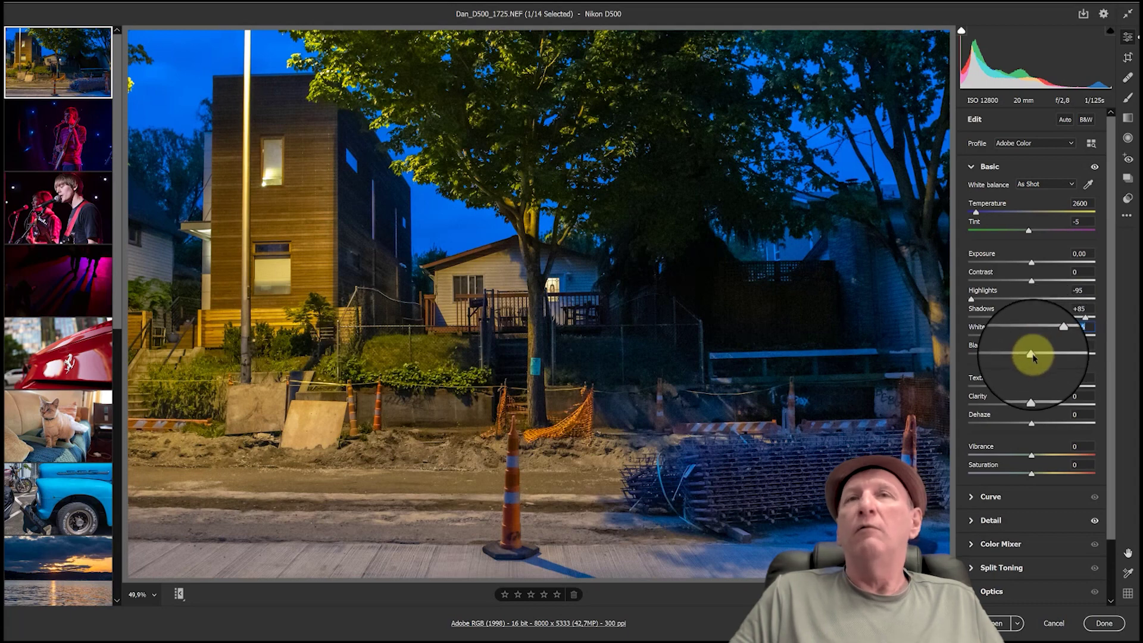
pyautogui.moveTo(1032, 354); pyautogui.dragTo(1021, 355)
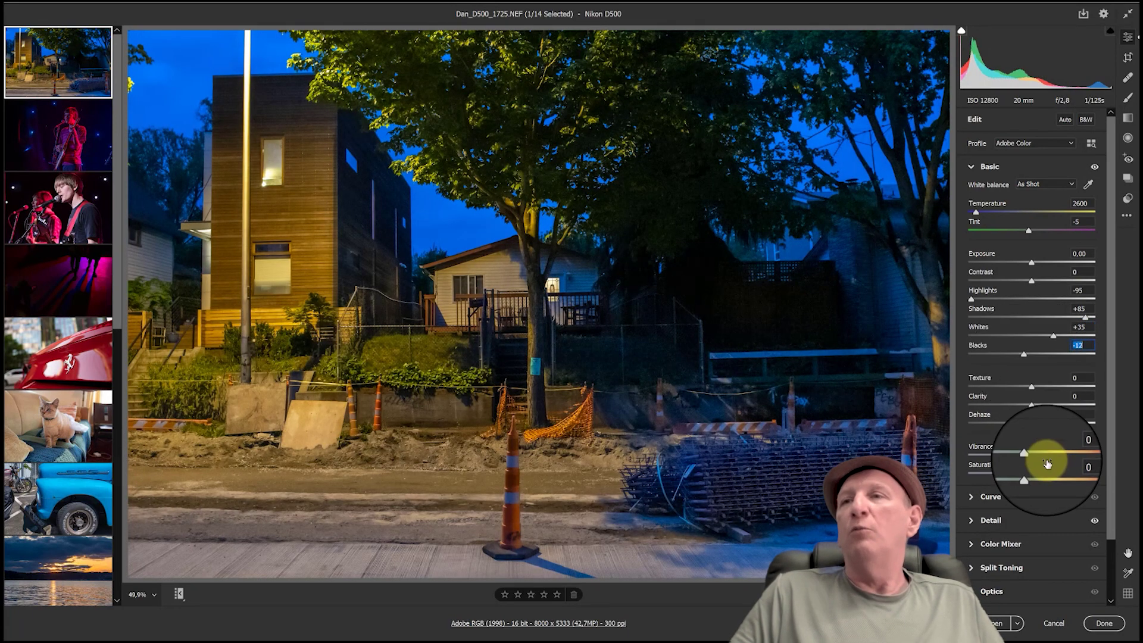
# Set the street photo's Vibrance to +32 and Temperature to 3050, and examine the building's wooden siding up close.
pyautogui.moveTo(976, 212); pyautogui.dragTo(979, 212)
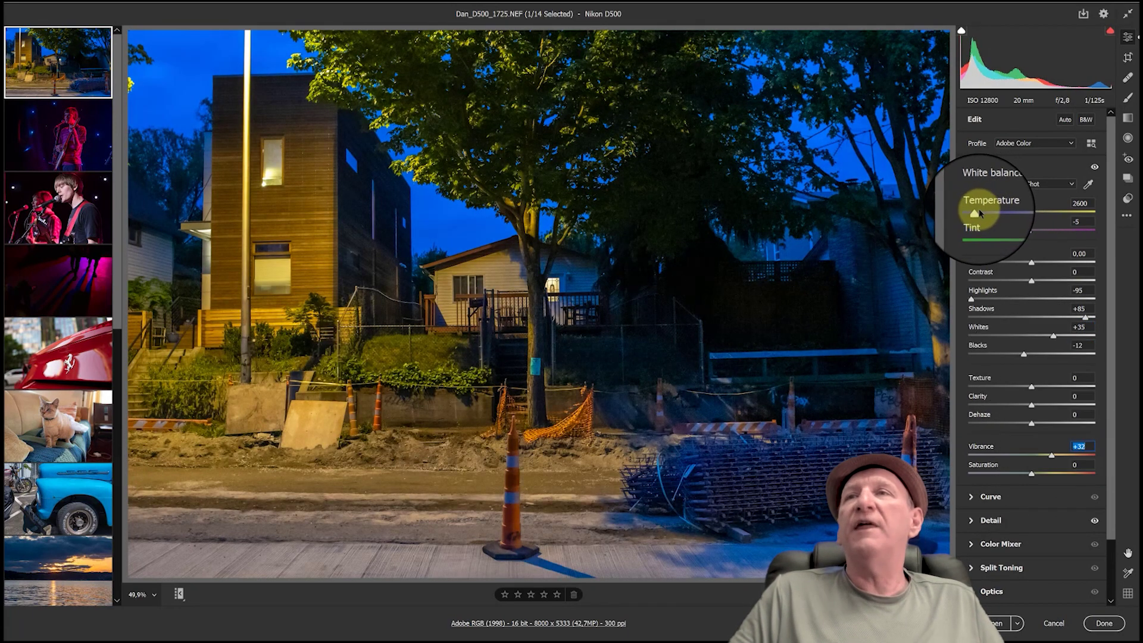
pyautogui.press('Up')
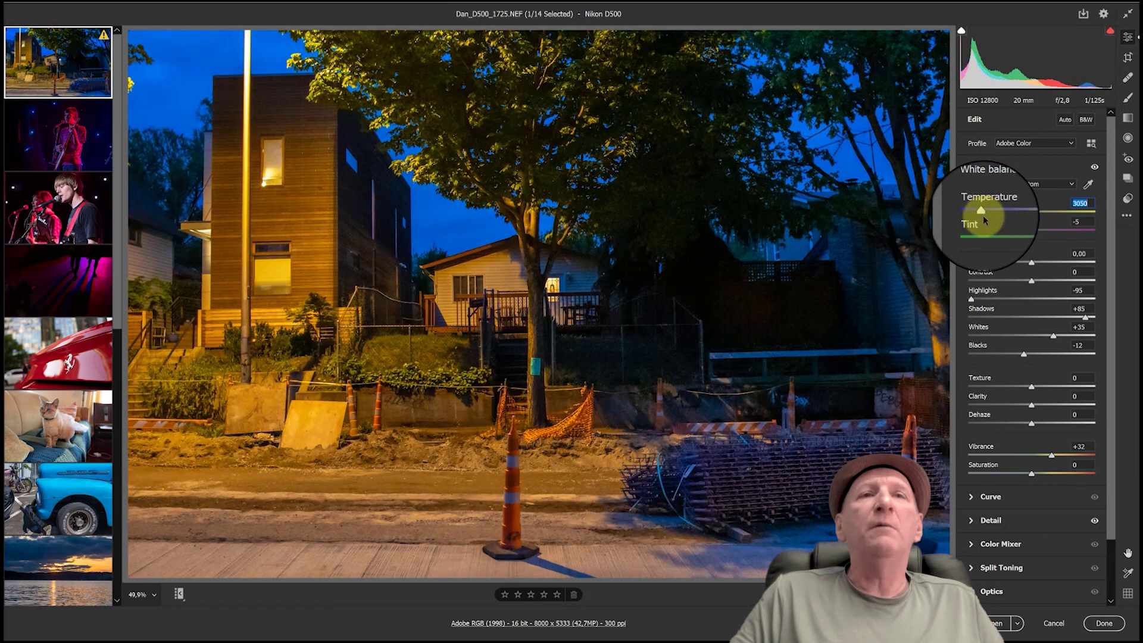
pyautogui.click(319, 222)
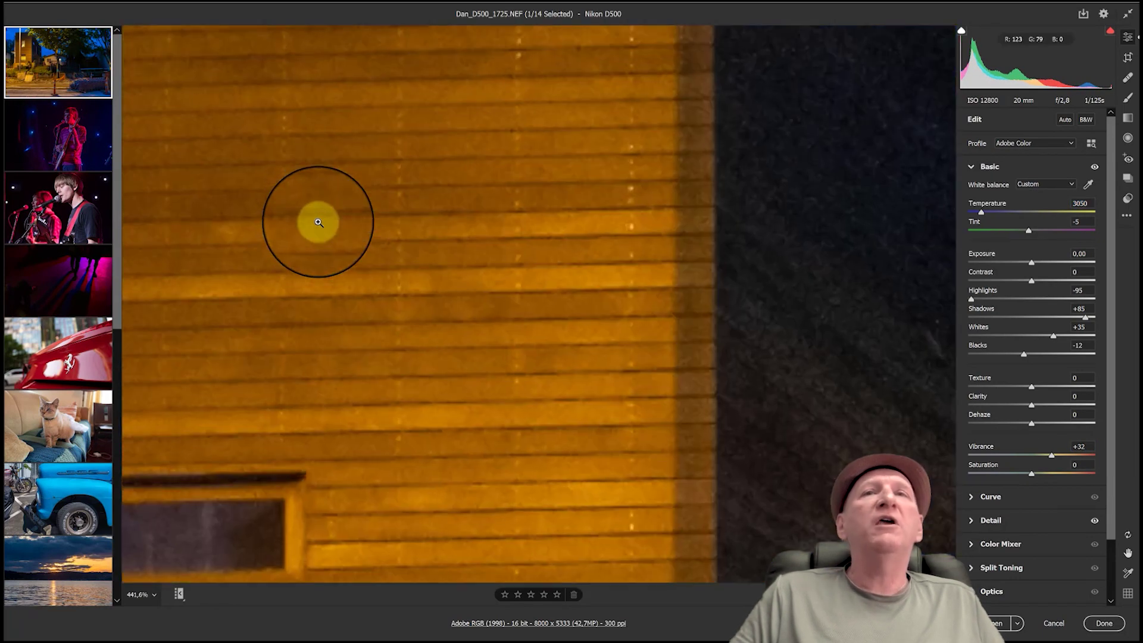
pyautogui.click(584, 249)
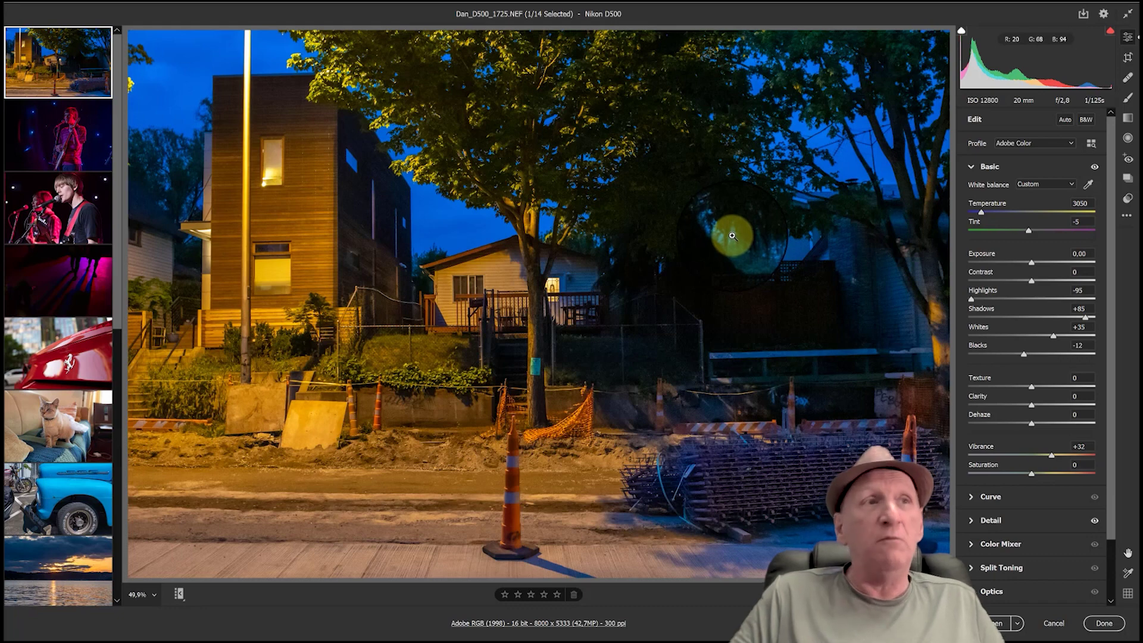
# Open the red BMW photo and set its Shadows to +100 and Highlights to -85, checking the grille for noise.
pyautogui.moveTo(83, 500)
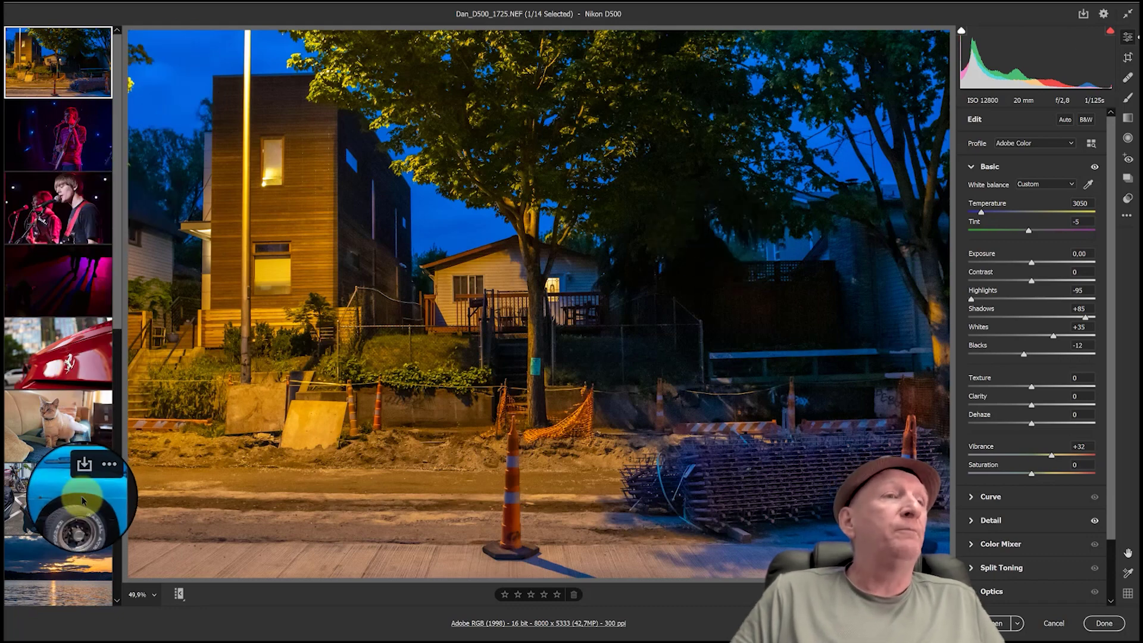
pyautogui.moveTo(120, 258); pyautogui.dragTo(138, 542)
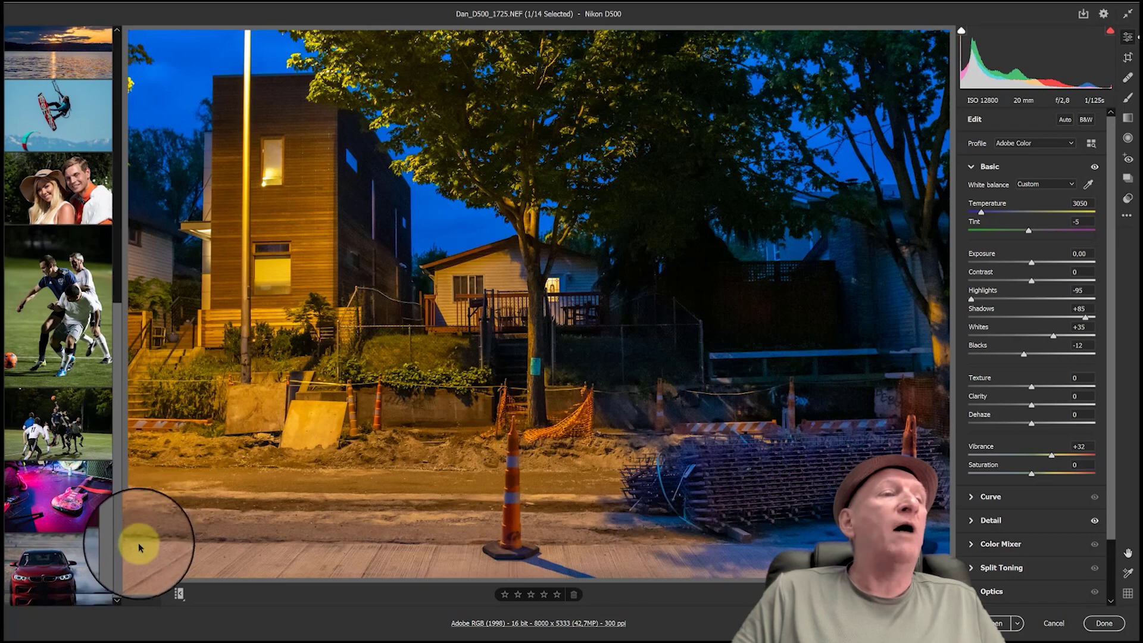
pyautogui.click(45, 563)
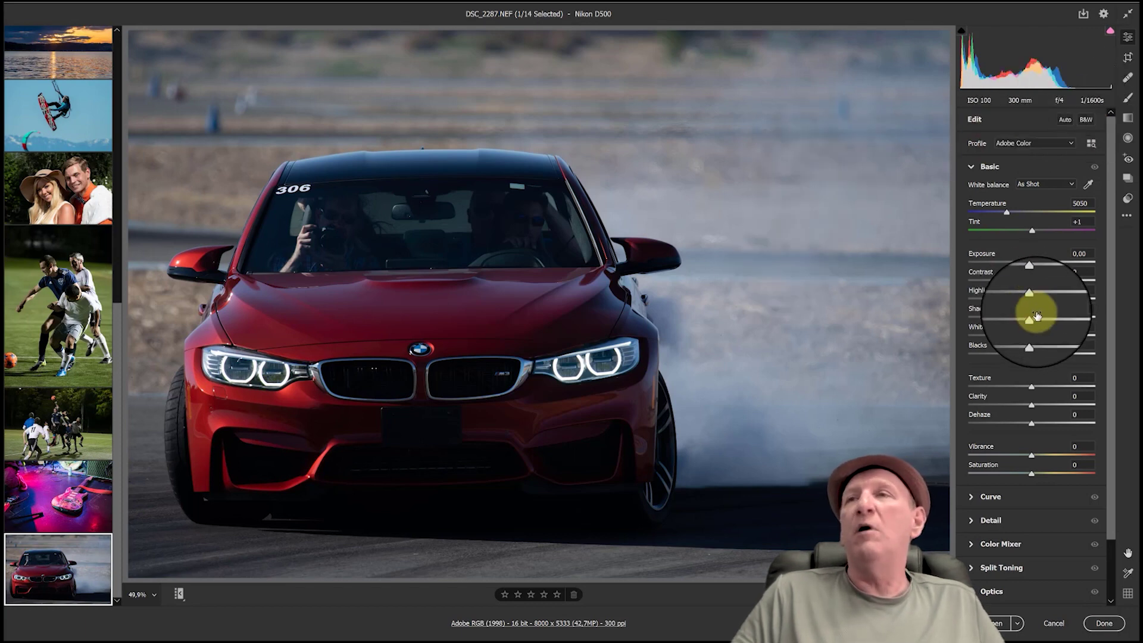
pyautogui.moveTo(1040, 312); pyautogui.dragTo(1105, 322)
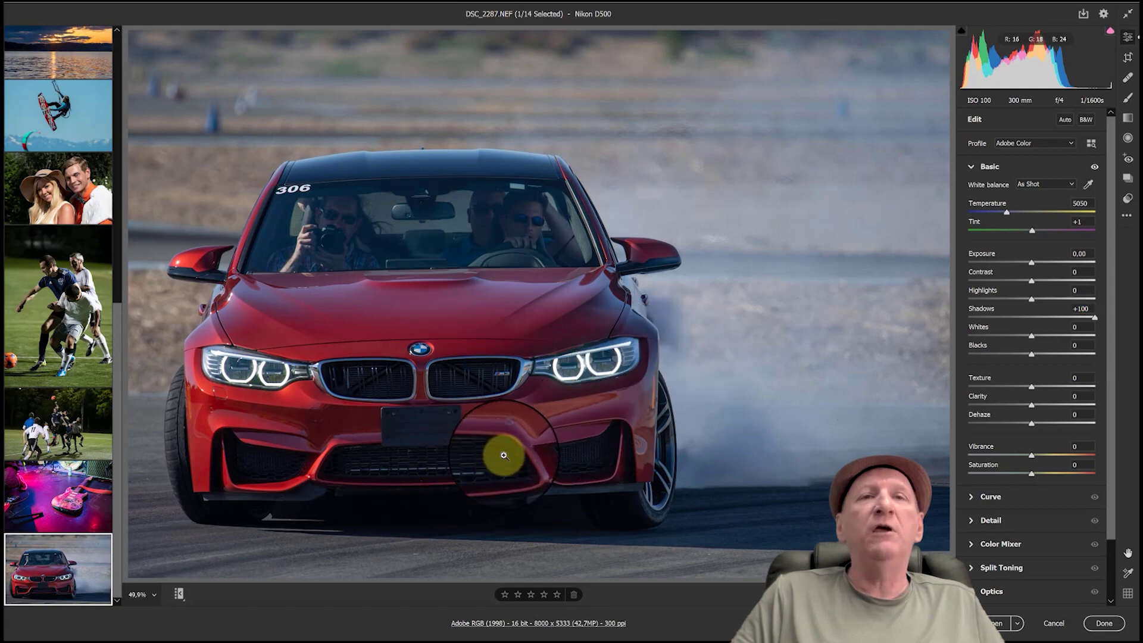
pyautogui.scroll(5, 503, 455)
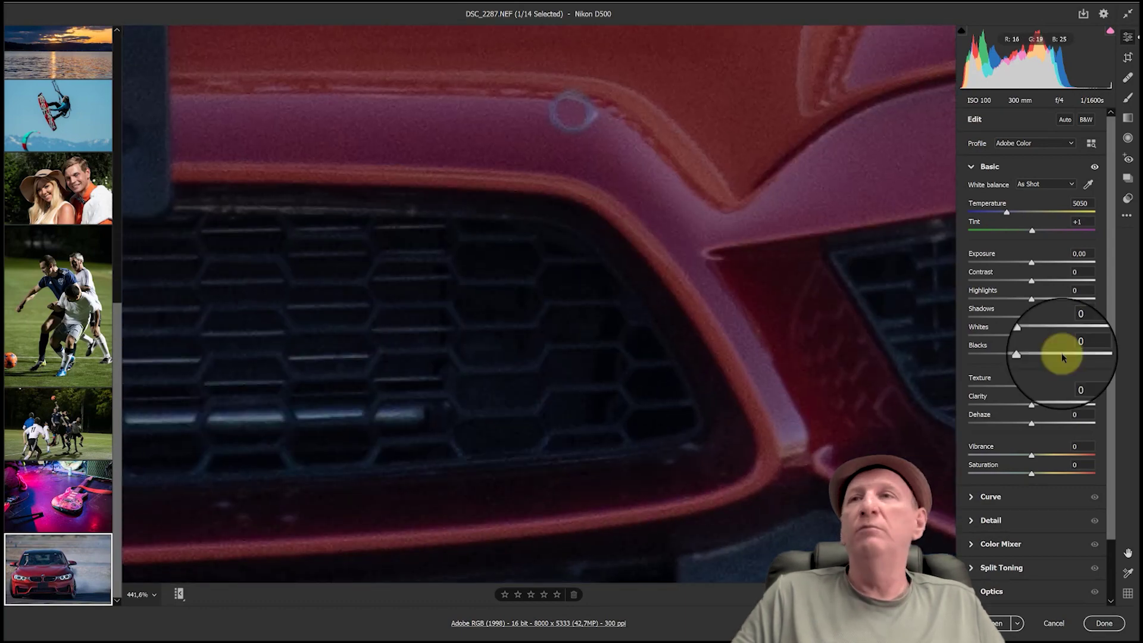
pyautogui.scroll(-5, 648, 360)
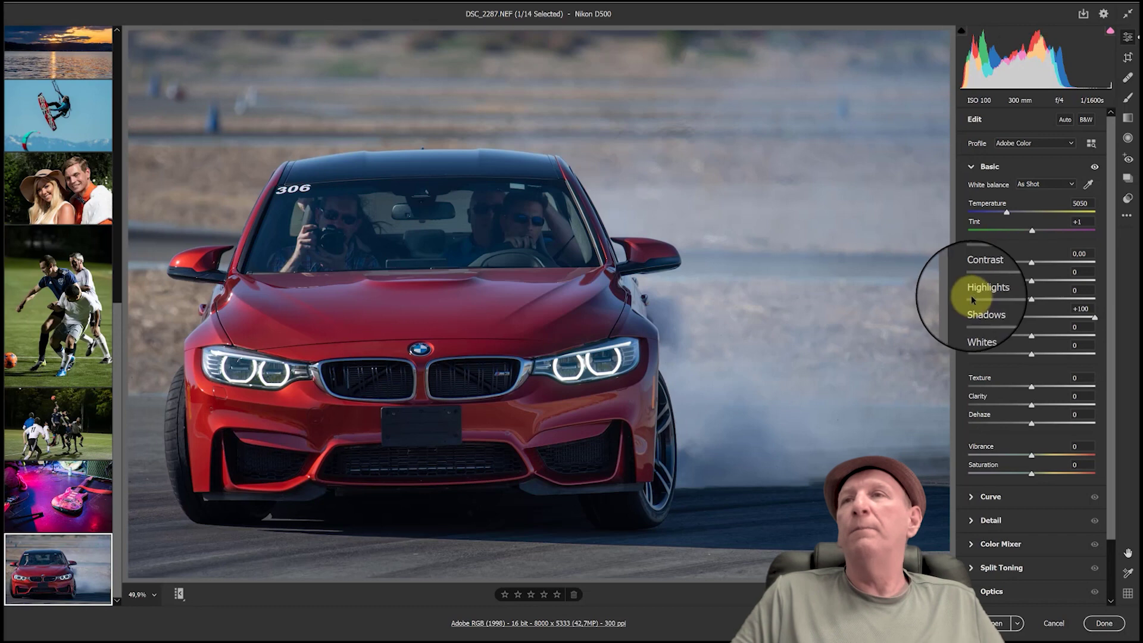
pyautogui.click(979, 299)
pyautogui.moveTo(979, 301); pyautogui.dragTo(978, 301)
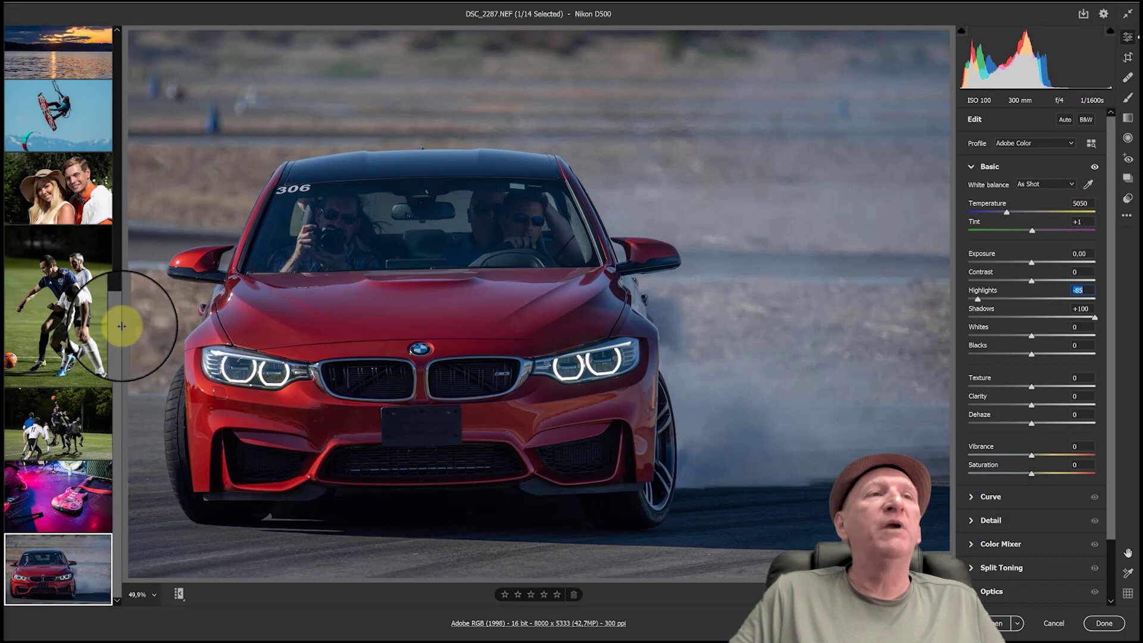
# View the sunset lake photo for comparison and return to the red BMW photo.
pyautogui.scroll(10, 118, 320)
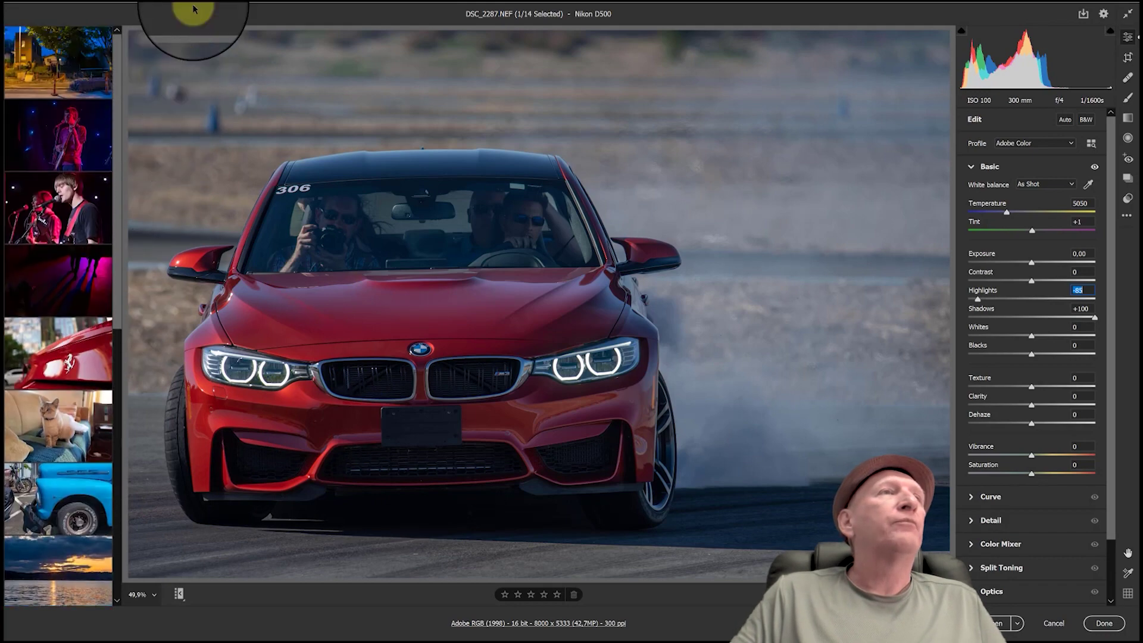
pyautogui.click(77, 579)
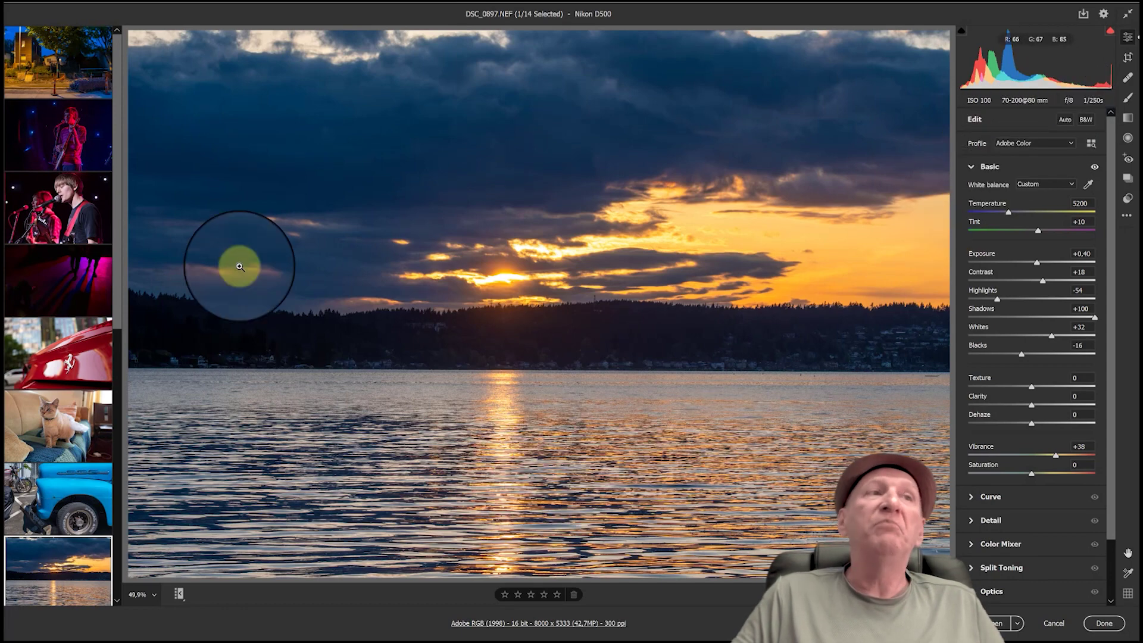
pyautogui.moveTo(115, 311); pyautogui.dragTo(115, 598)
pyautogui.click(78, 582)
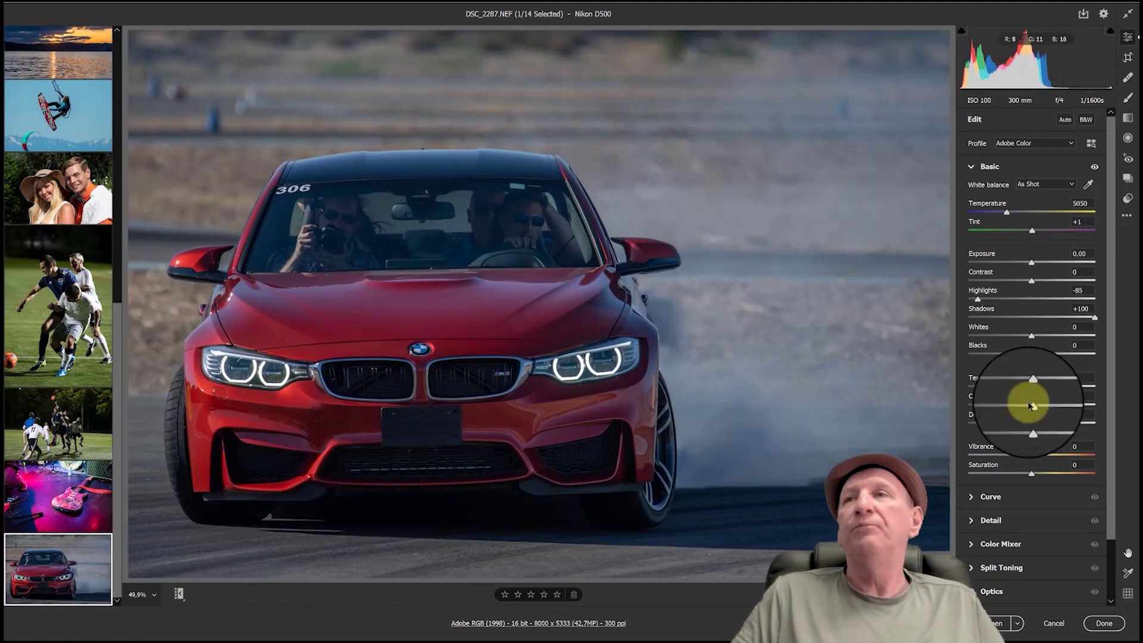
# Set the BMW photo's Whites to +52, Blacks to -24 and Vibrance to +30.
pyautogui.moveTo(1057, 333); pyautogui.dragTo(1053, 348)
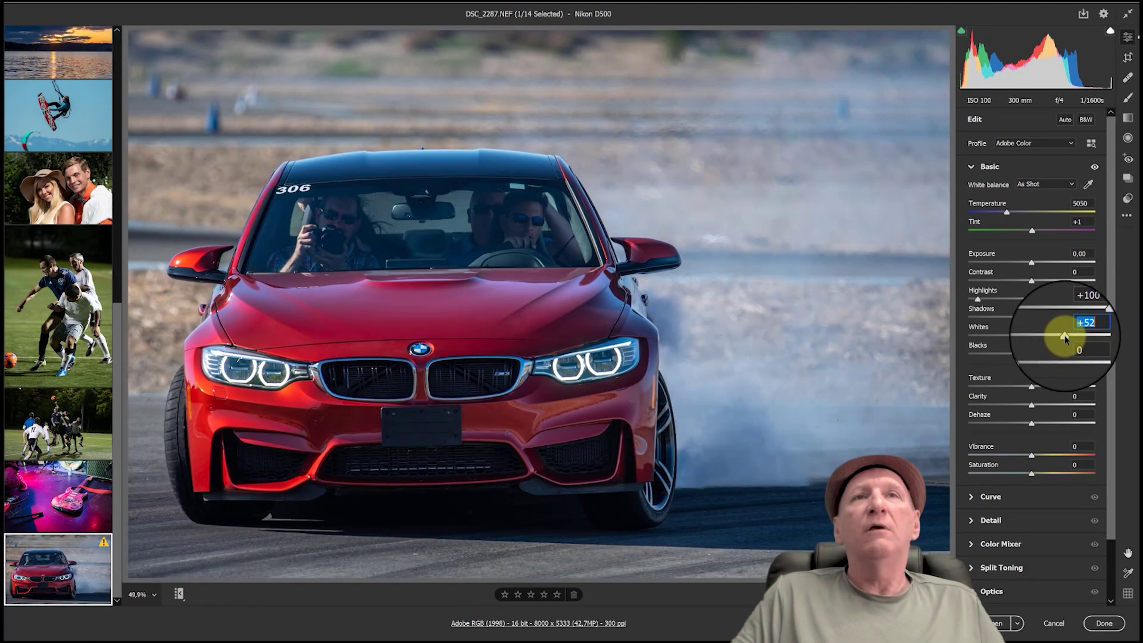
pyautogui.click(1017, 355)
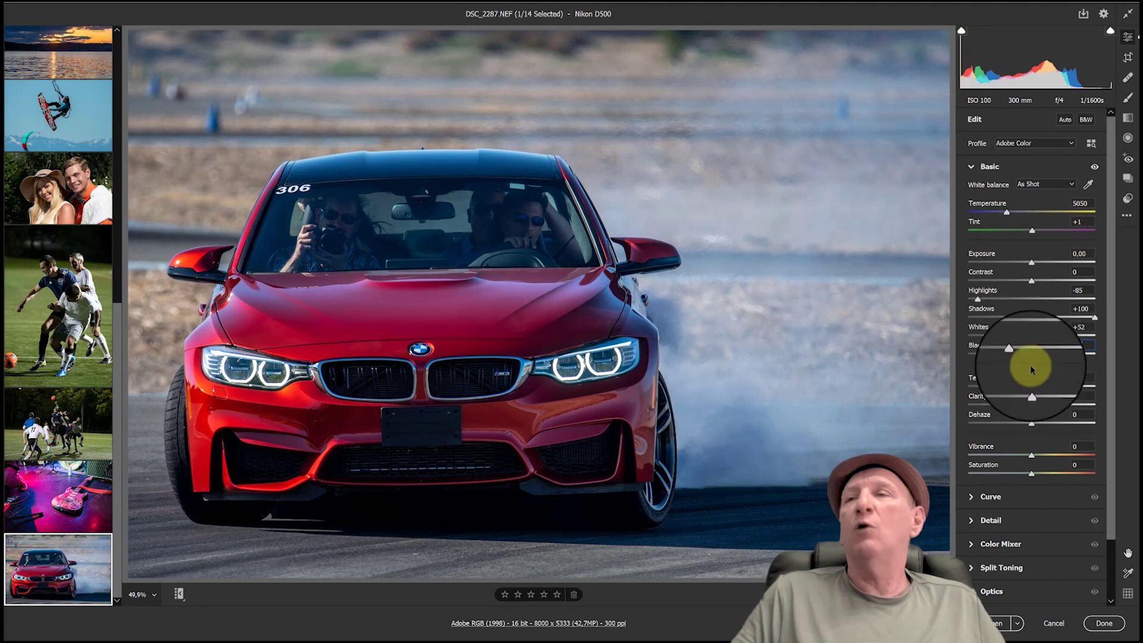
pyautogui.click(1046, 456)
pyautogui.moveTo(1049, 457); pyautogui.dragTo(1051, 457)
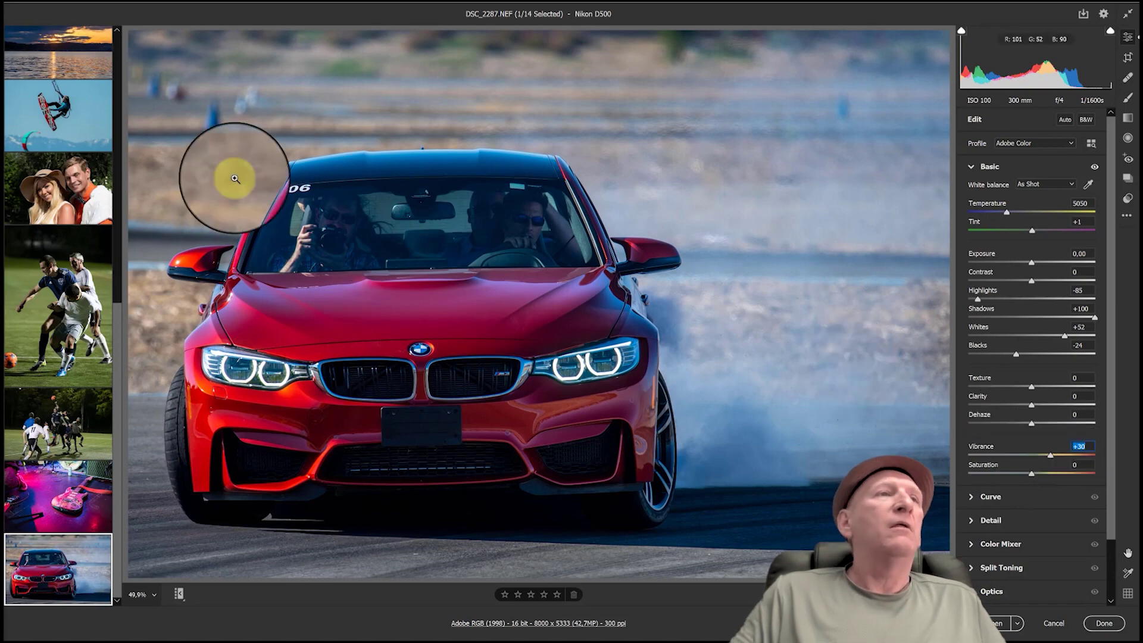
# Open the vertical soccer photo and examine its bright white shirts, trying lower Highlights and resetting them.
pyautogui.click(71, 291)
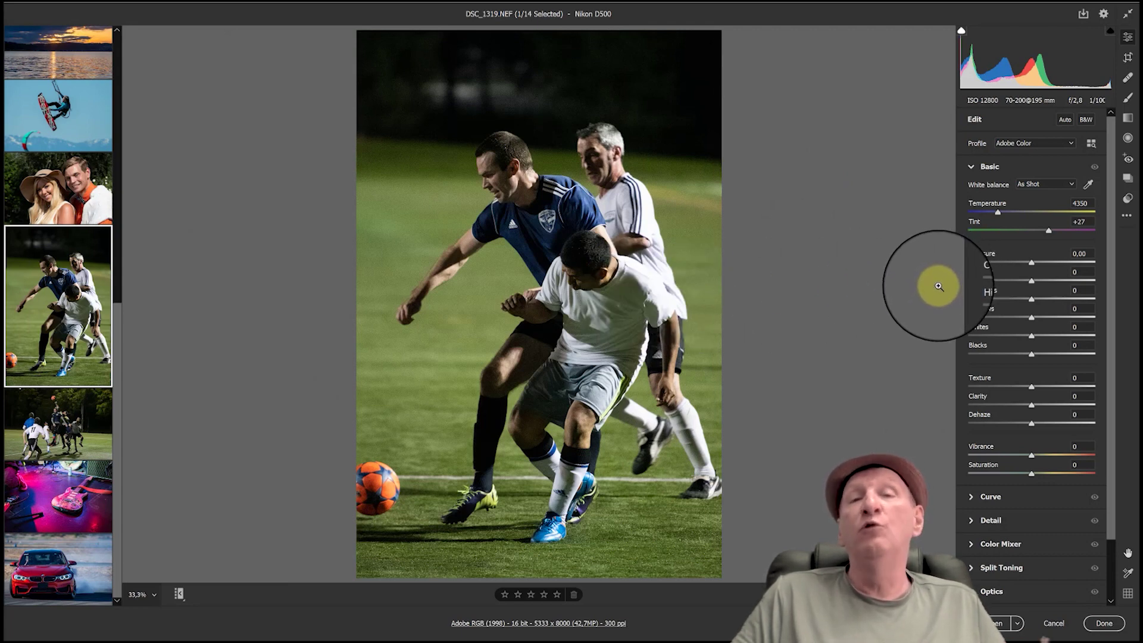
pyautogui.click(994, 299)
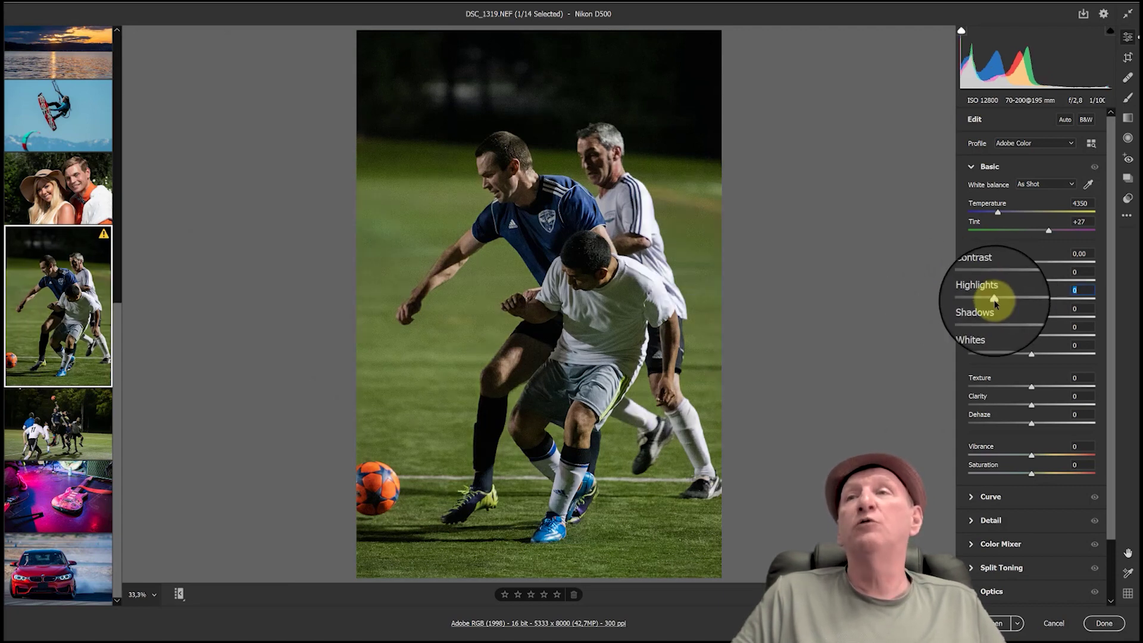
pyautogui.doubleClick(995, 299)
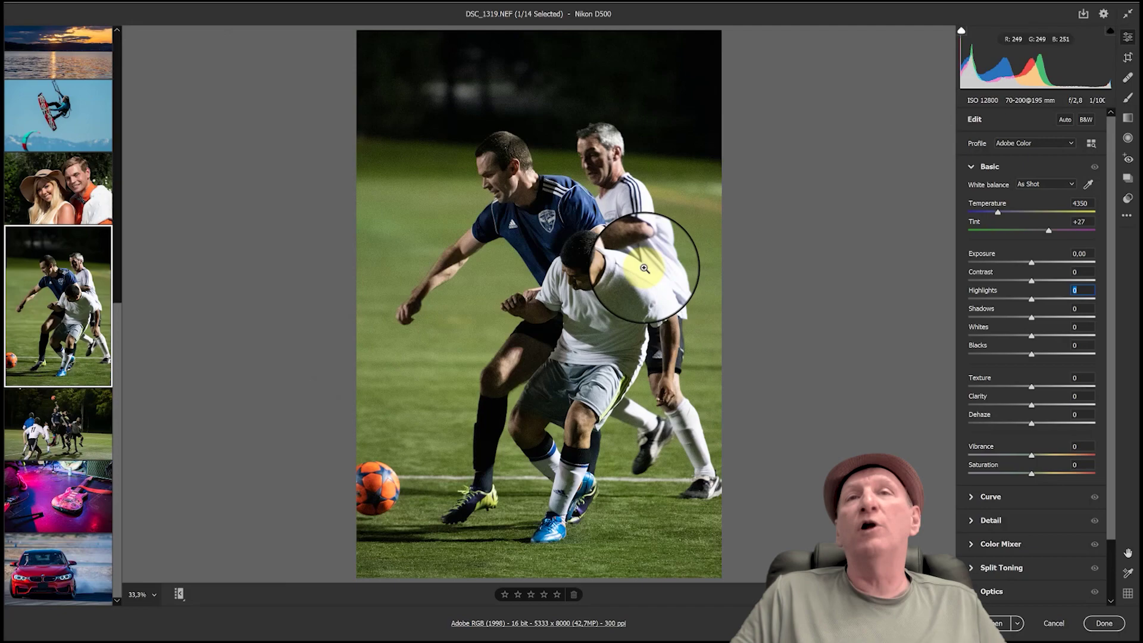
pyautogui.click(657, 295)
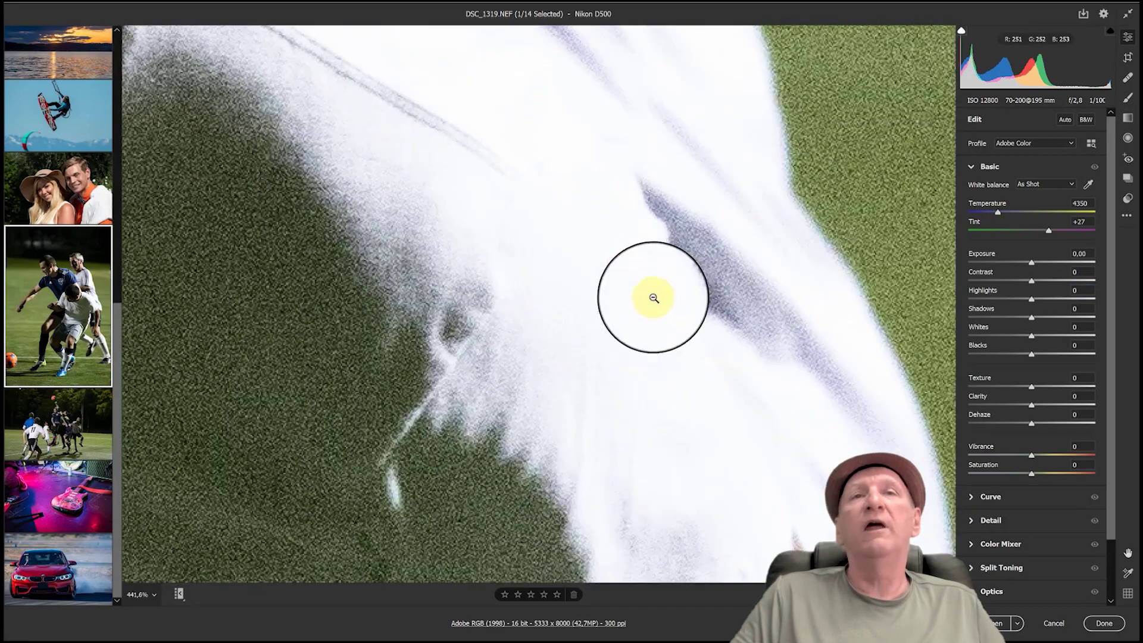
pyautogui.click(604, 311)
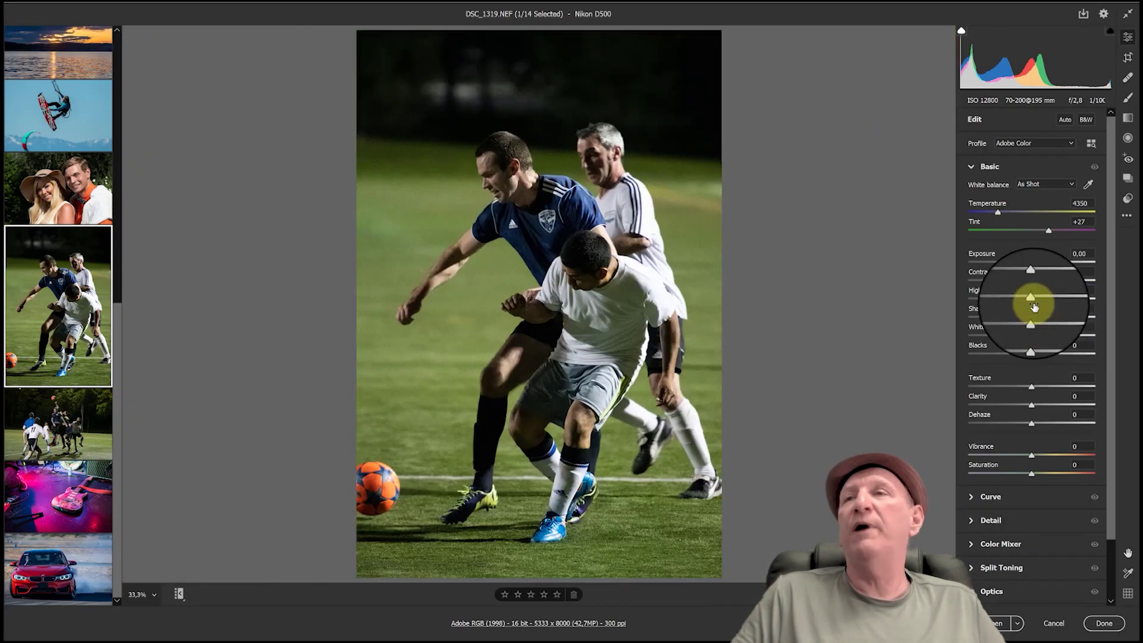
# Set the soccer photo's Highlights to -68 and Shadows to +34, and inspect the dark background and grass for noise.
pyautogui.moveTo(1029, 307); pyautogui.dragTo(989, 307)
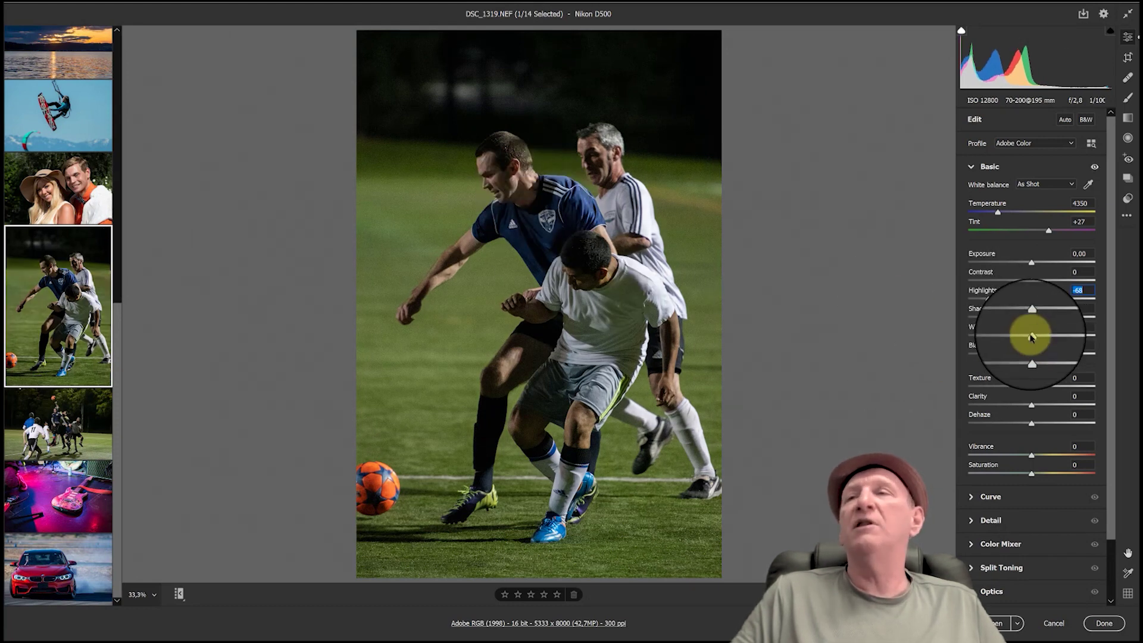
pyautogui.moveTo(1034, 318); pyautogui.dragTo(1052, 320)
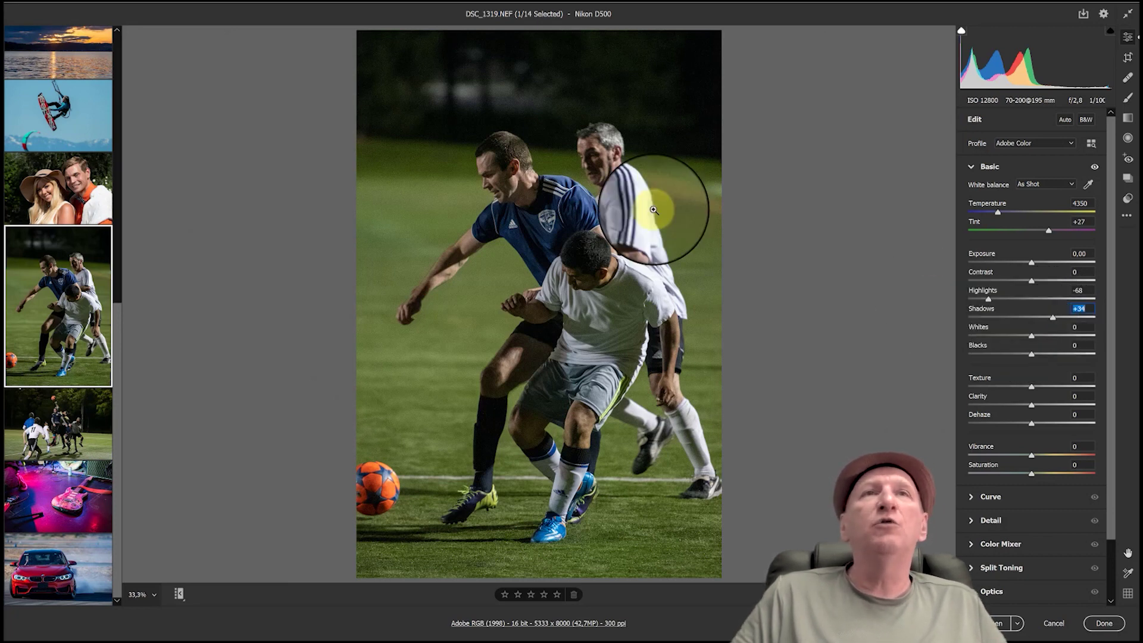
pyautogui.scroll(5, 409, 146)
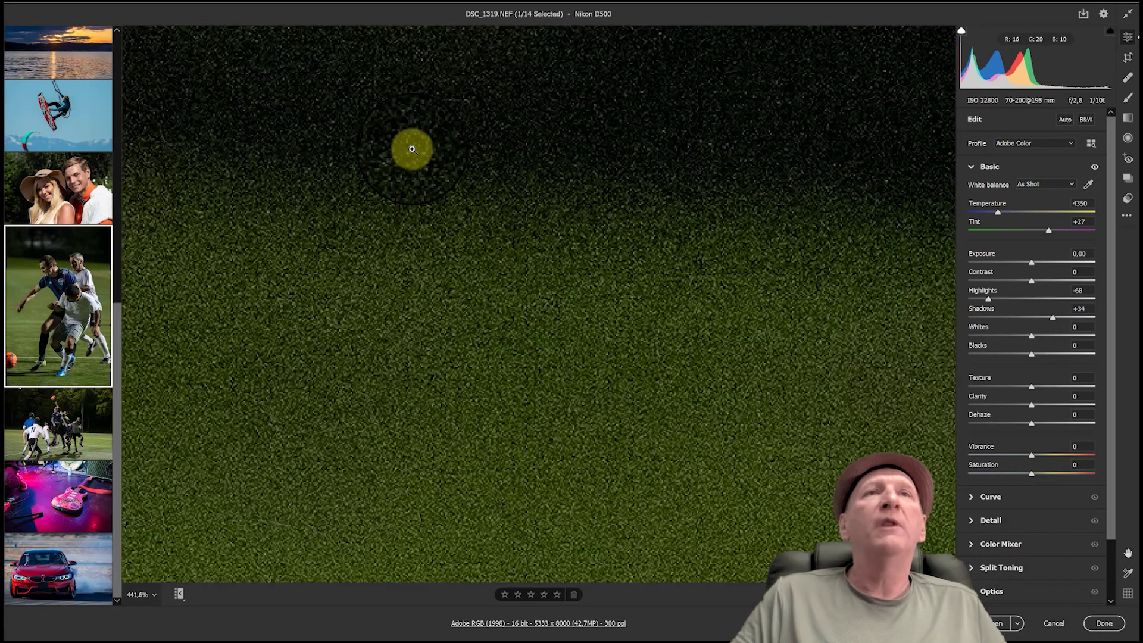
# Set the soccer photo's Noise Reduction to 41 and check the background both close up and in full view.
pyautogui.click(990, 522)
pyautogui.moveTo(968, 268); pyautogui.dragTo(1021, 268)
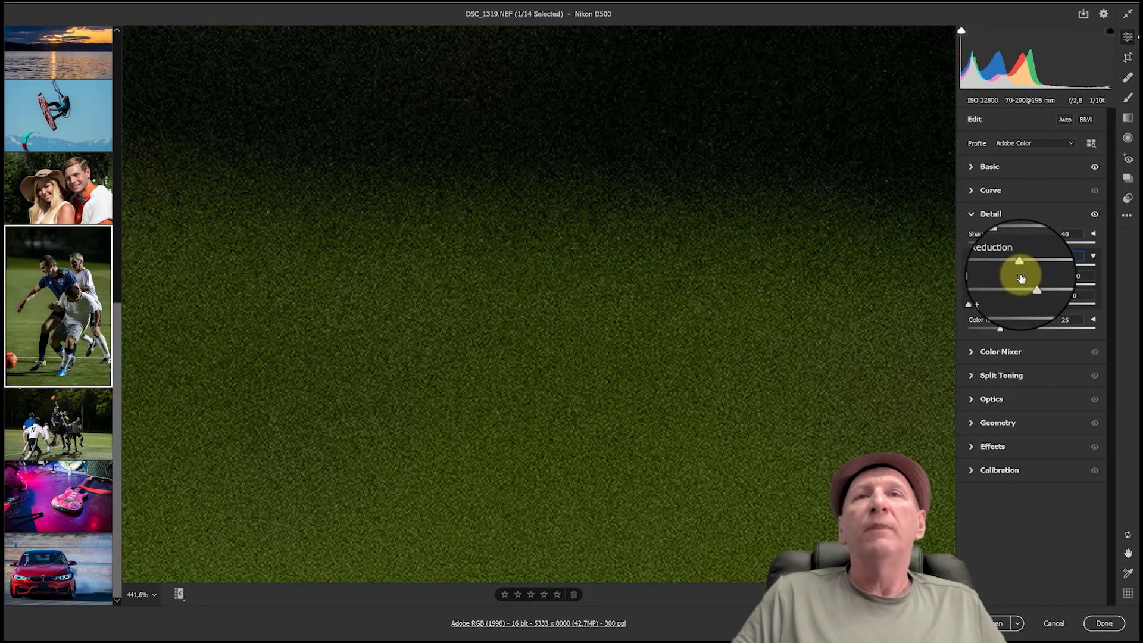
pyautogui.click(775, 325)
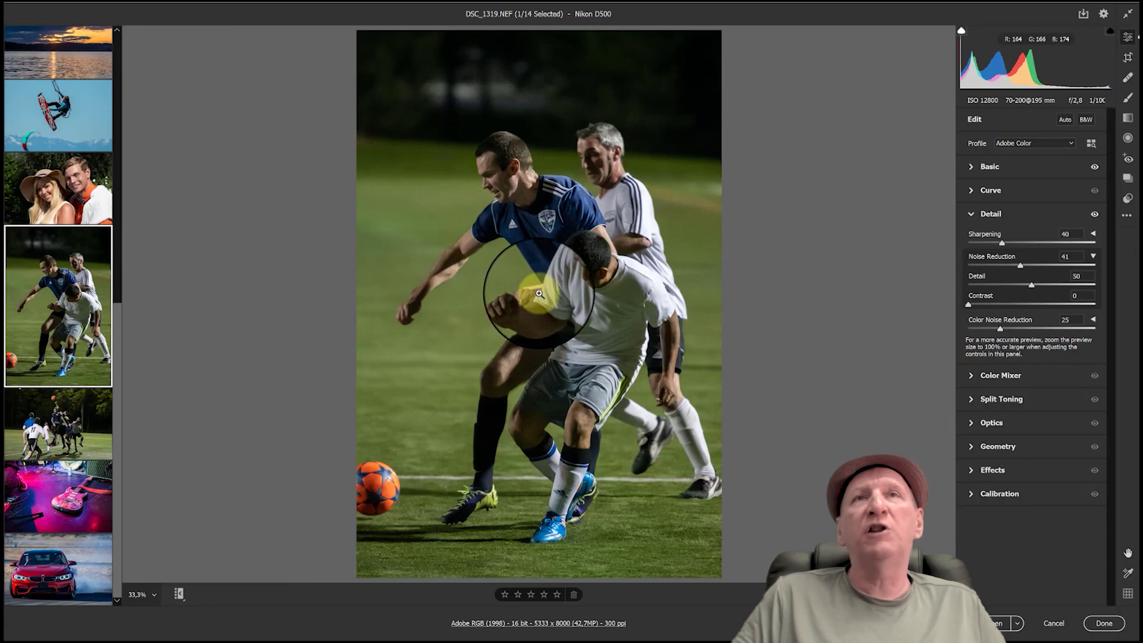
pyautogui.click(462, 127)
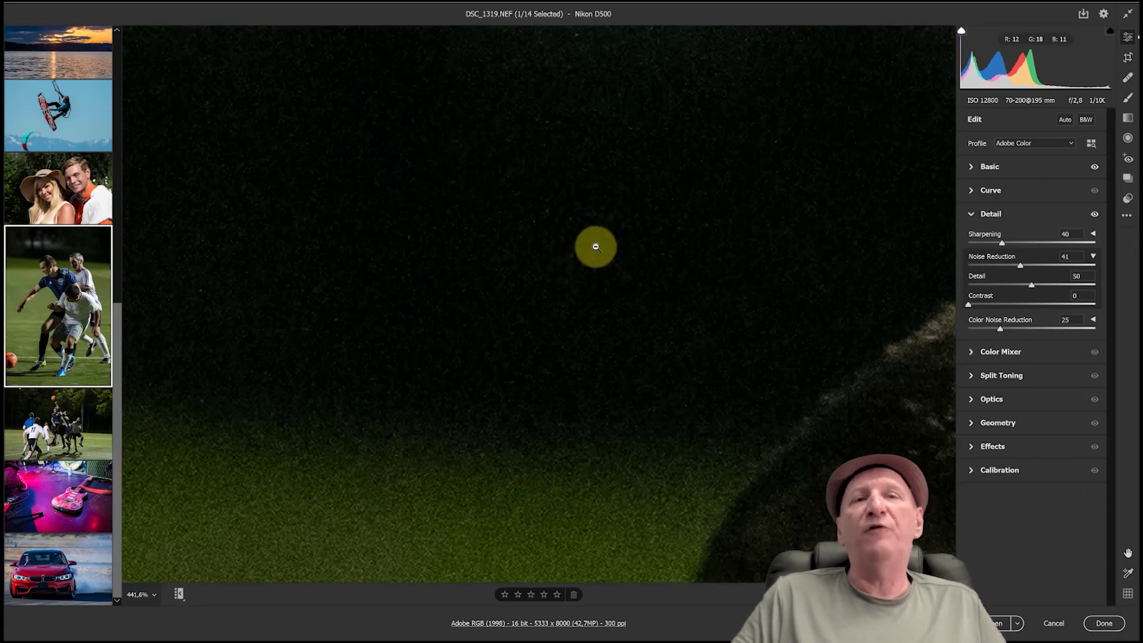
pyautogui.click(596, 247)
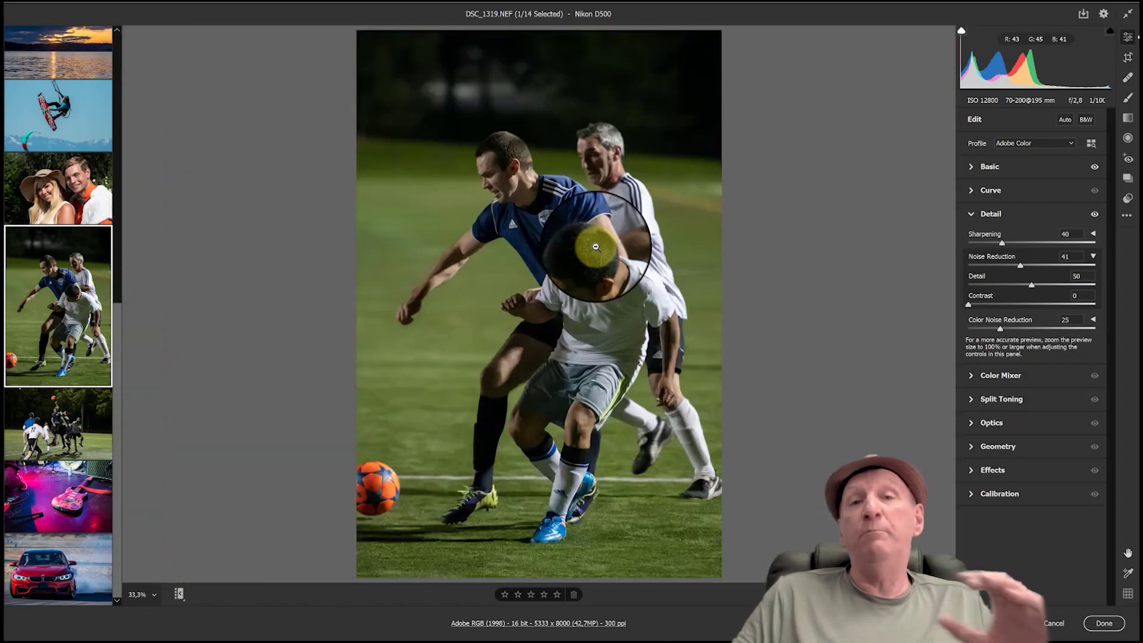